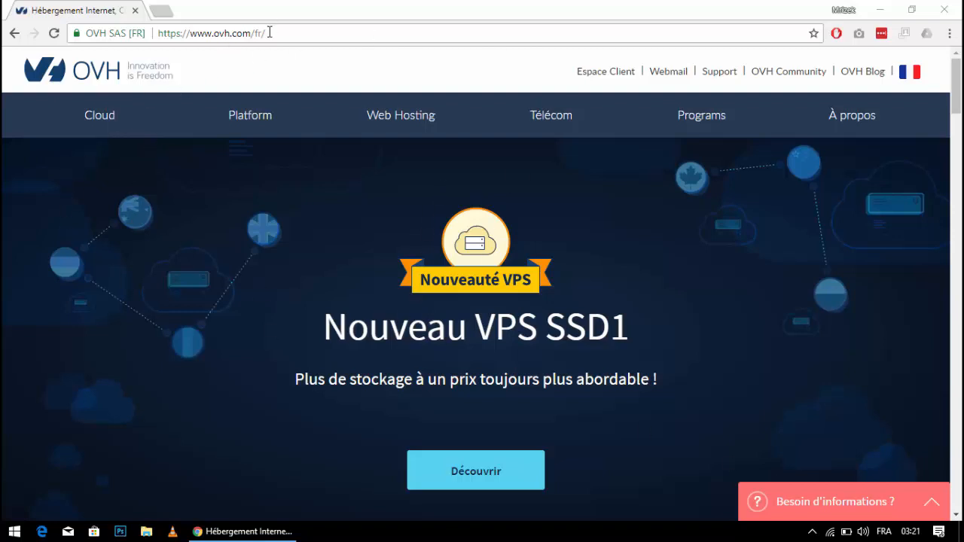
# Browse the list of country versions of the OVH site, from Europe through to Monde.
pyautogui.click(908, 75)
pyautogui.scroll(-1, 757, 258)
pyautogui.scroll(1, 758, 258)
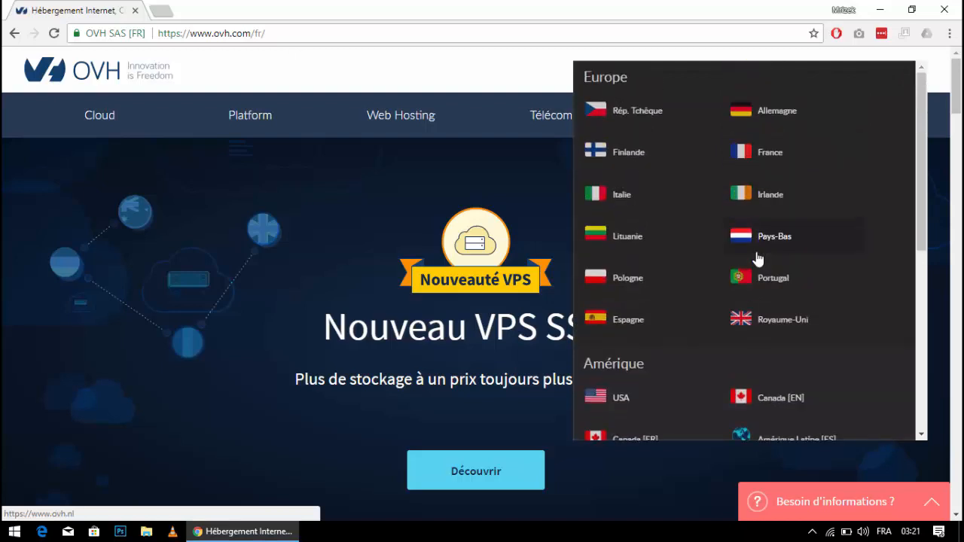
pyautogui.scroll(-2, 723, 292)
pyautogui.scroll(-1, 723, 287)
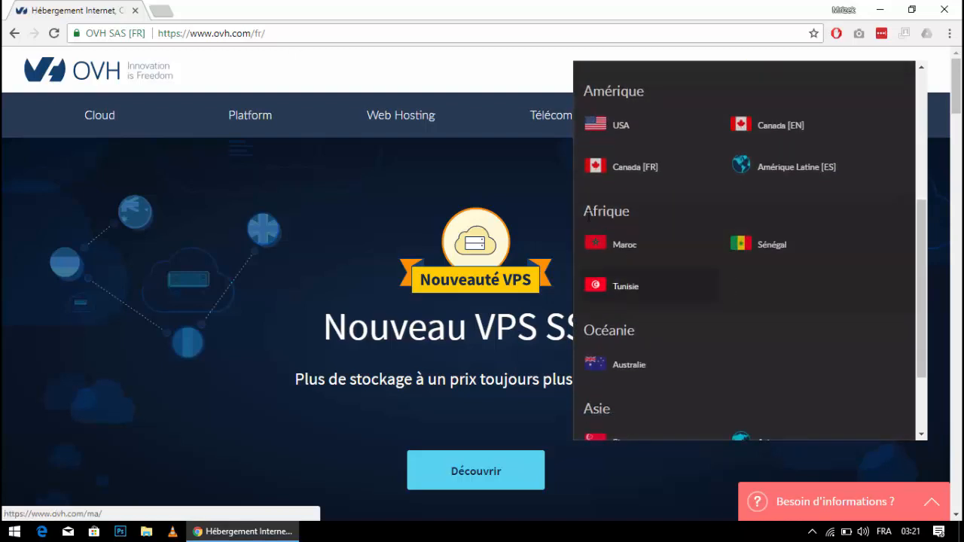
pyautogui.scroll(-1, 808, 312)
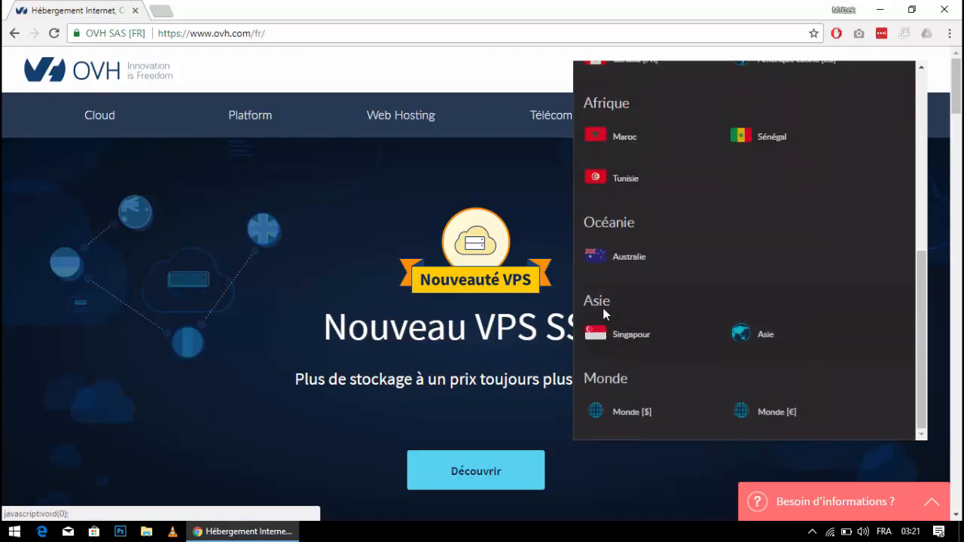
pyautogui.scroll(4, 741, 317)
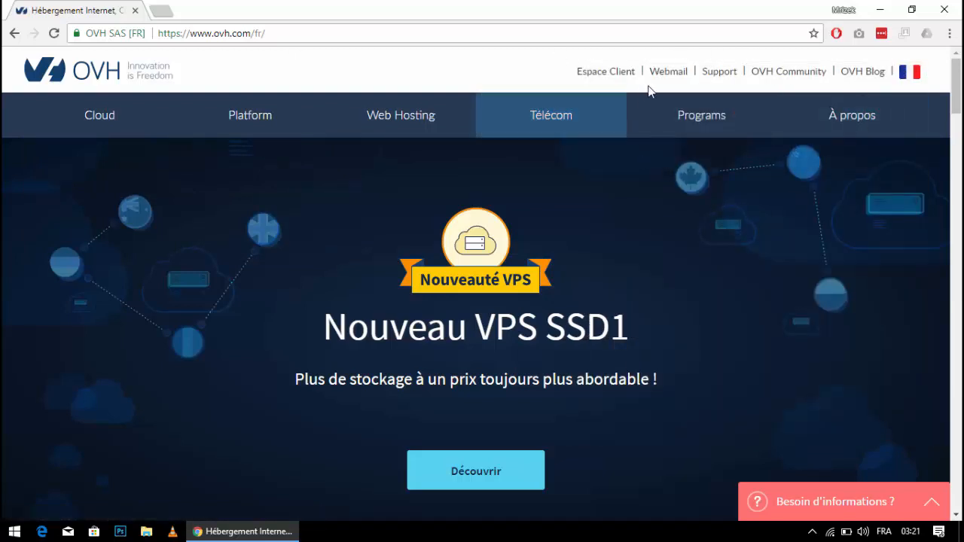
# Choose France as the country version of the OVH site.
pyautogui.click(912, 73)
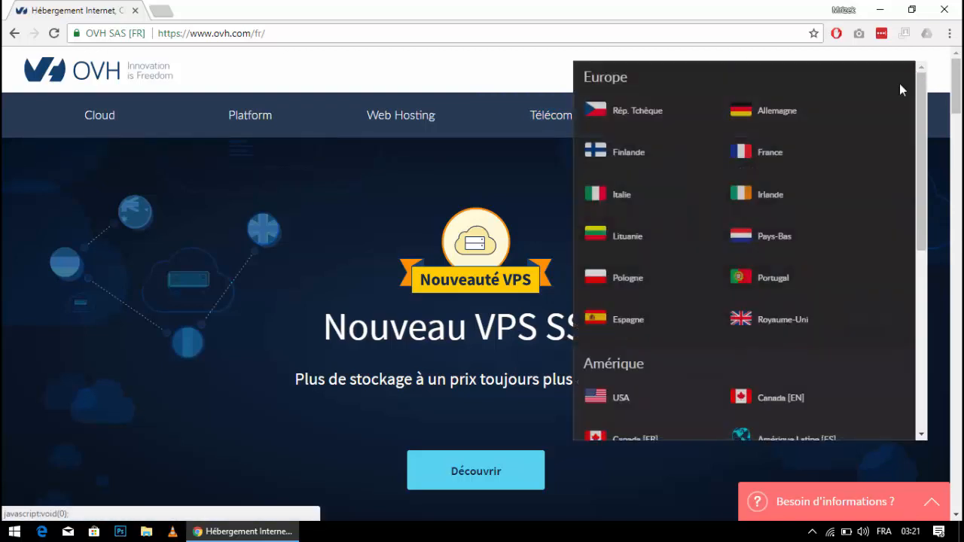
pyautogui.scroll(-1, 738, 316)
pyautogui.scroll(1, 738, 318)
pyautogui.scroll(-1, 708, 417)
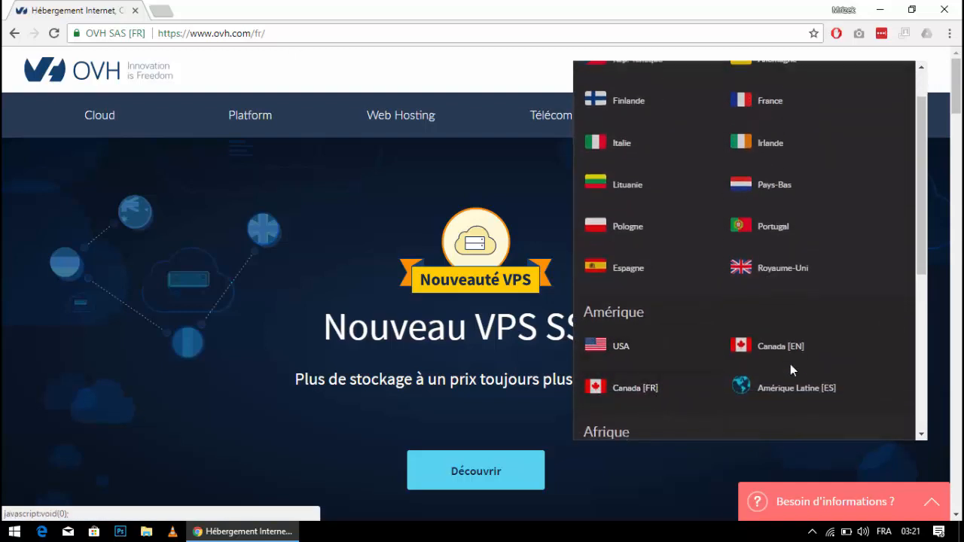
pyautogui.scroll(1, 790, 363)
pyautogui.scroll(-3, 789, 368)
pyautogui.scroll(3, 790, 368)
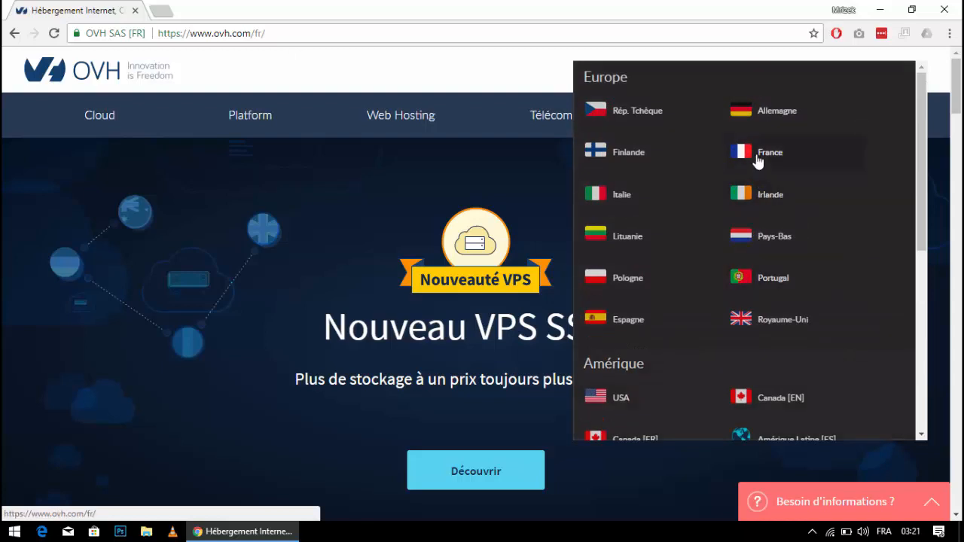
pyautogui.click(757, 157)
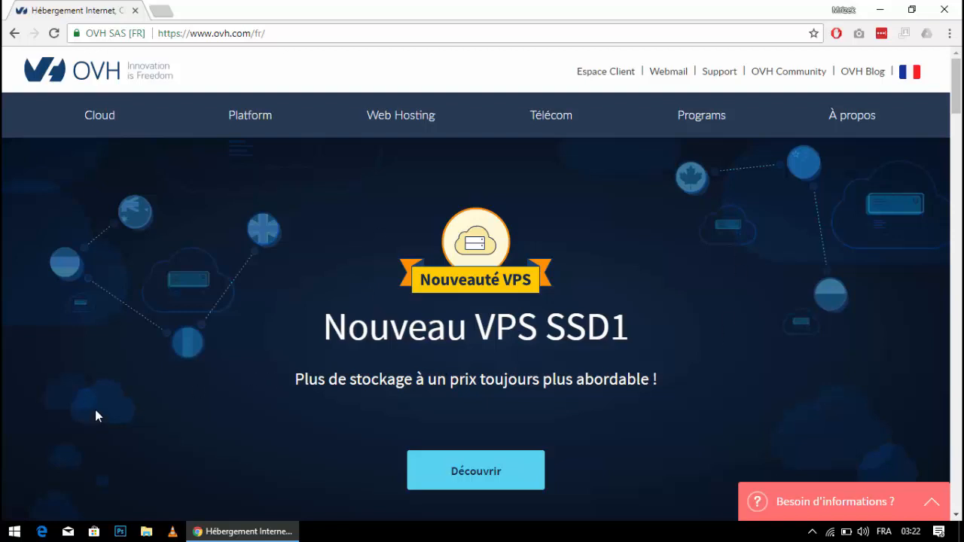
# Enter "histoire3s" as the name in the domain order field on the home page.
pyautogui.scroll(-3, 216, 382)
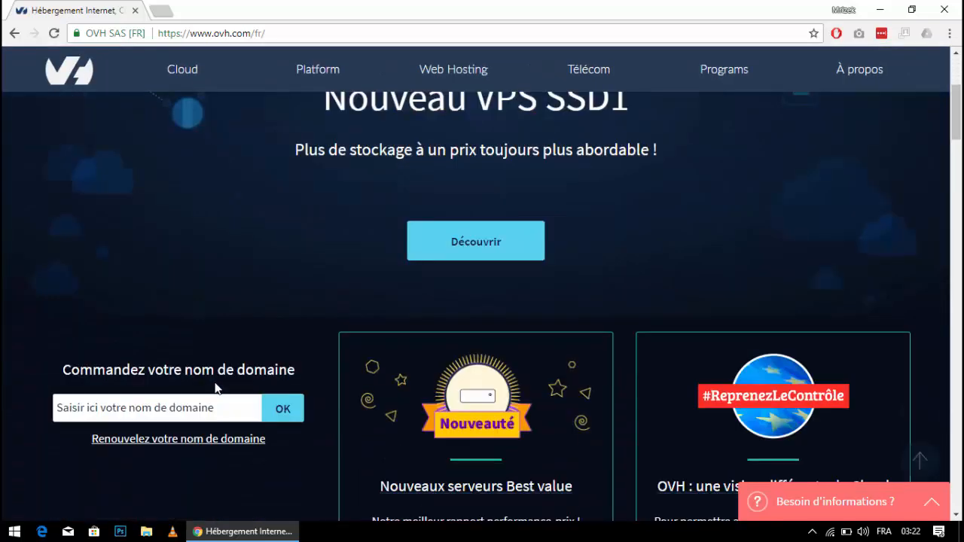
pyautogui.scroll(-2, 215, 387)
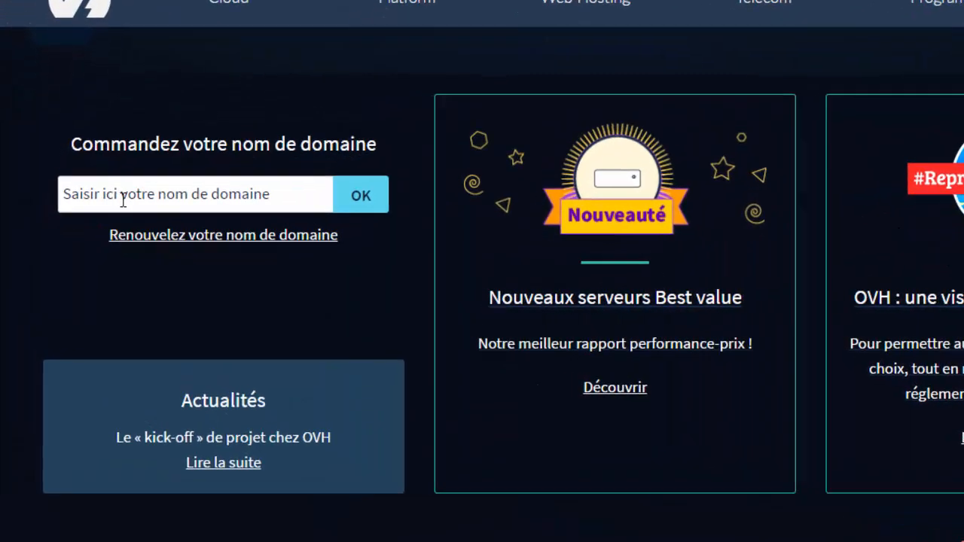
pyautogui.click(98, 220)
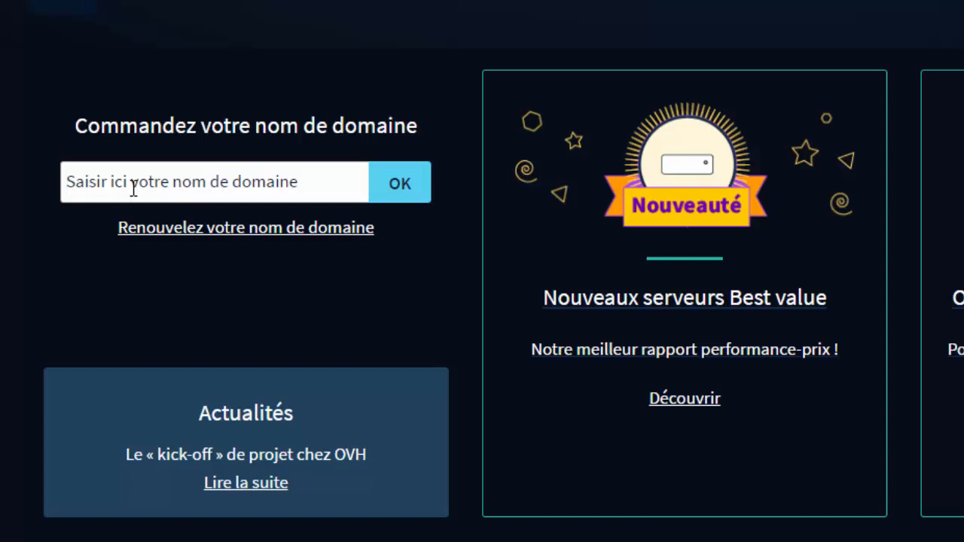
pyautogui.write('histoire')
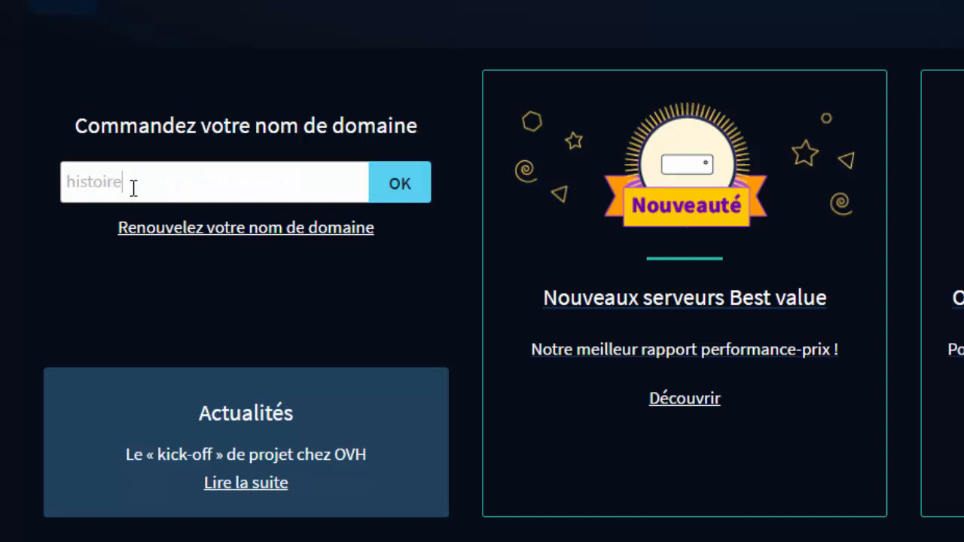
pyautogui.write('s')
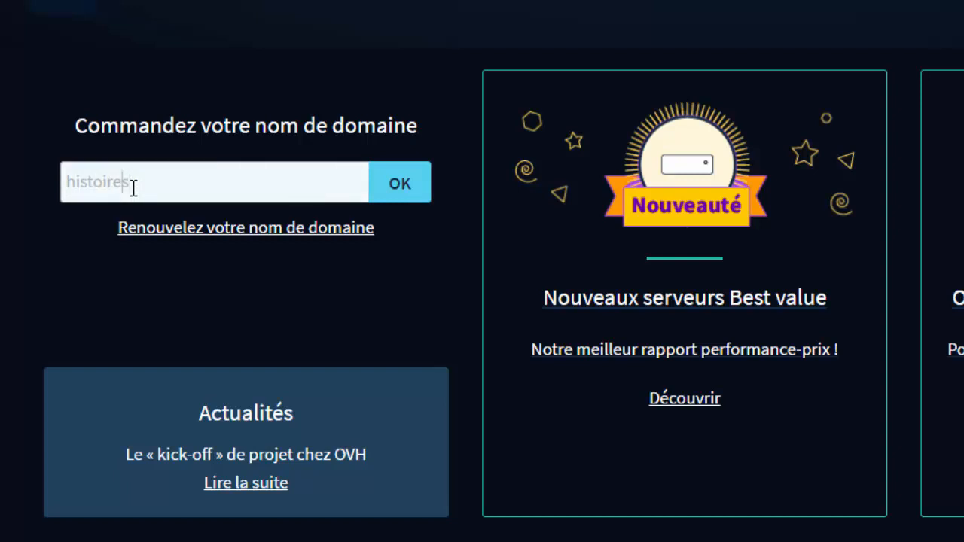
pyautogui.press('BackSpace')
pyautogui.write('3s')
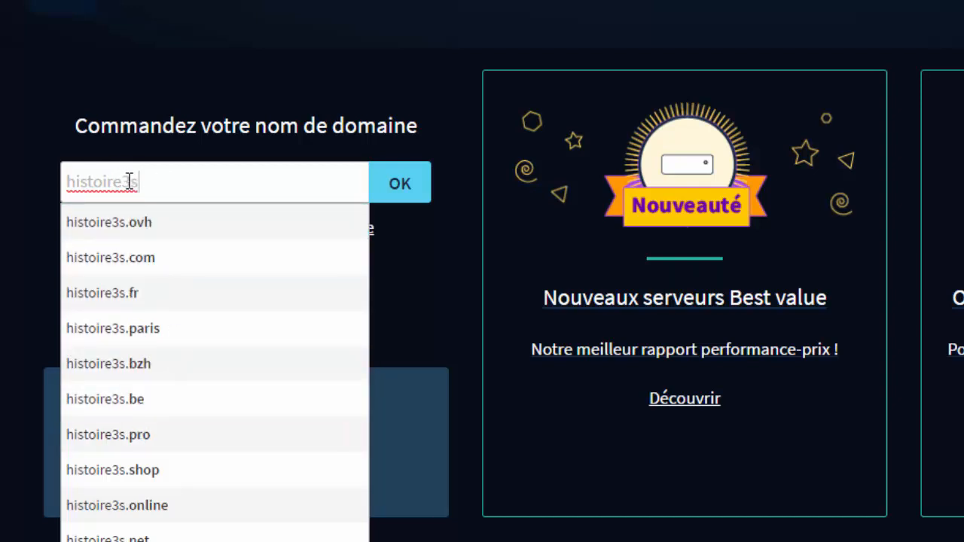
# Re-enter the "3s" ending of the domain name and look up the suggested histoire3s.com.
pyautogui.moveTo(128, 181); pyautogui.dragTo(156, 186)
pyautogui.press('BackSpace')
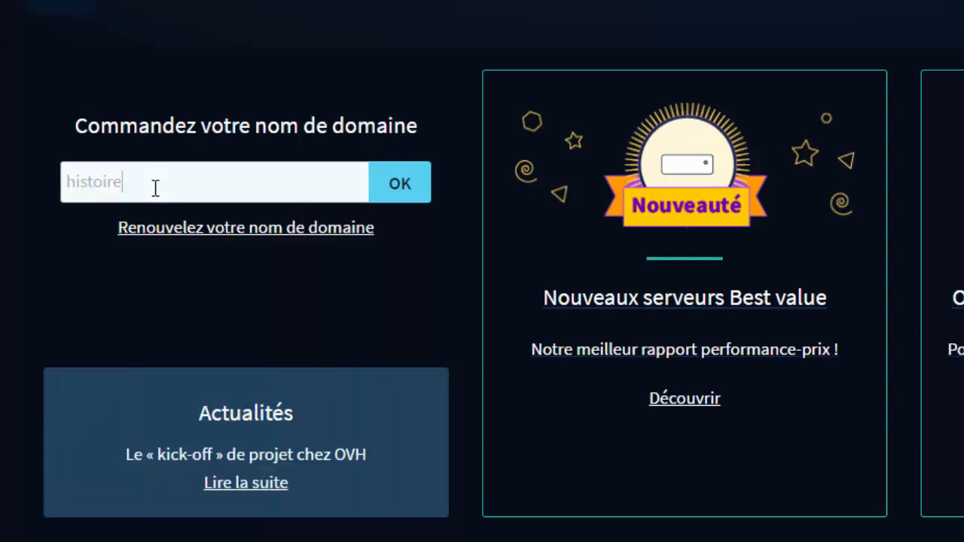
pyautogui.click(155, 188)
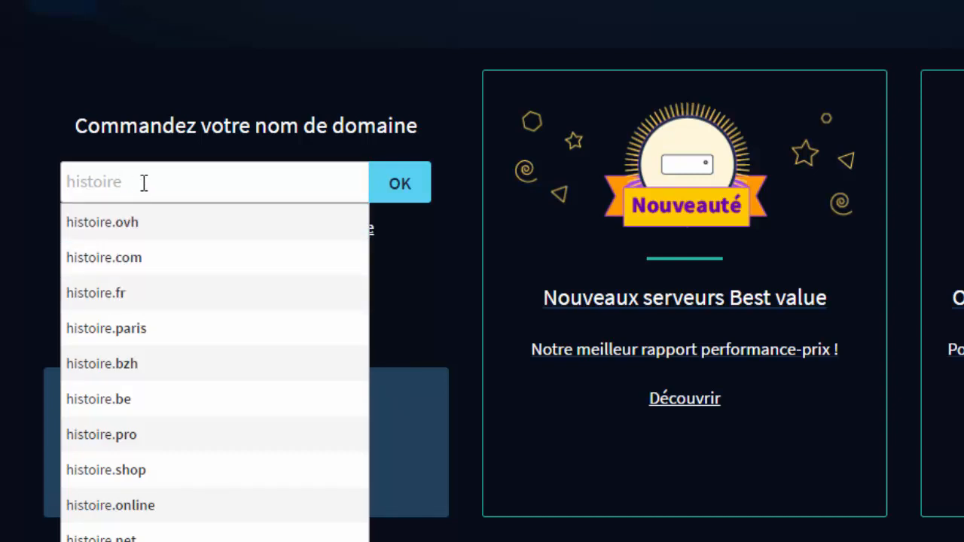
pyautogui.write('3s')
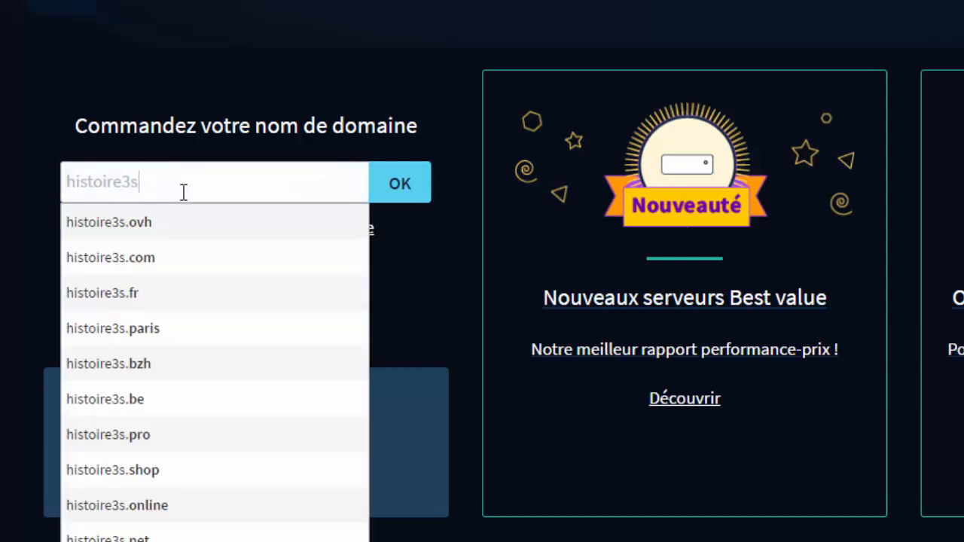
pyautogui.click(343, 263)
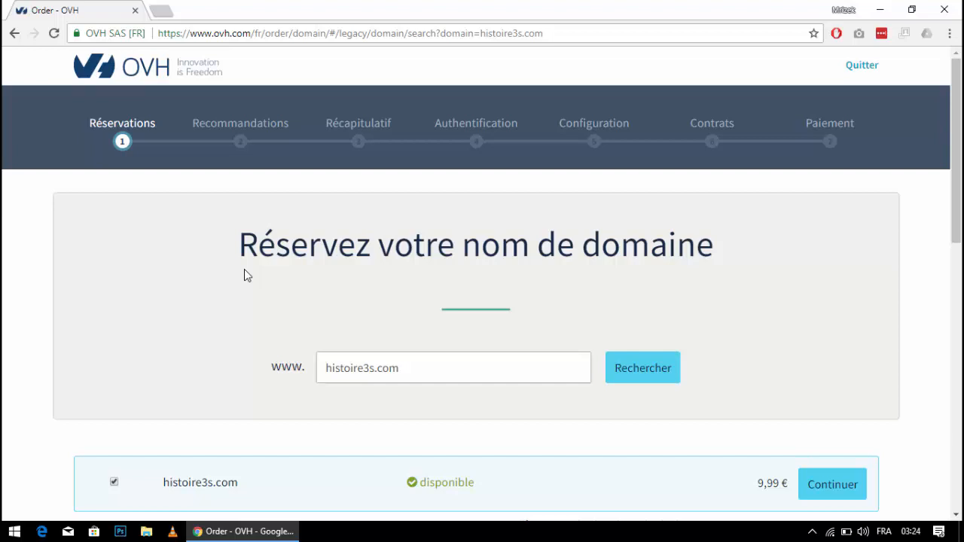
# Proceed with ordering histoire3s.com, keeping the included Service Gold level and adding no DNS Anycast, OwO or DNSSEC option.
pyautogui.scroll(-3, 244, 275)
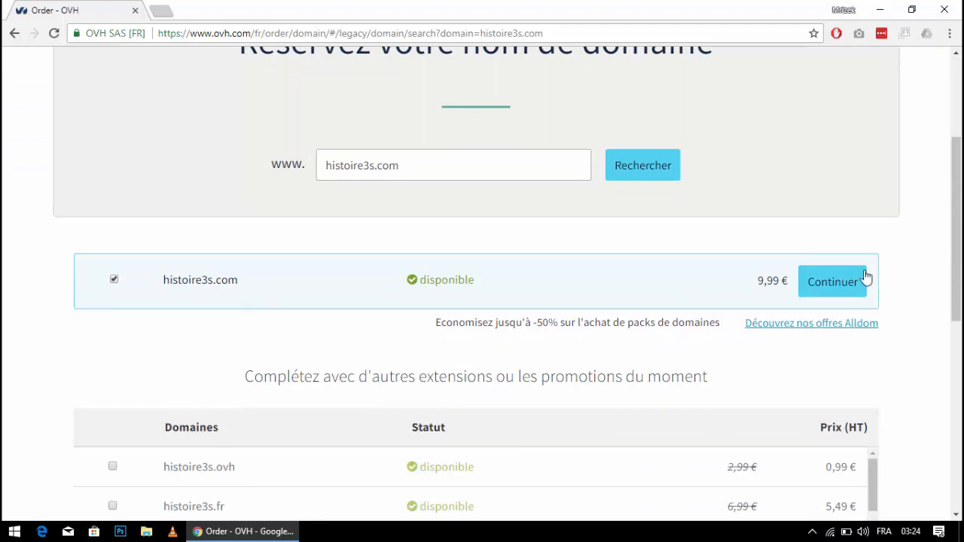
pyautogui.click(835, 290)
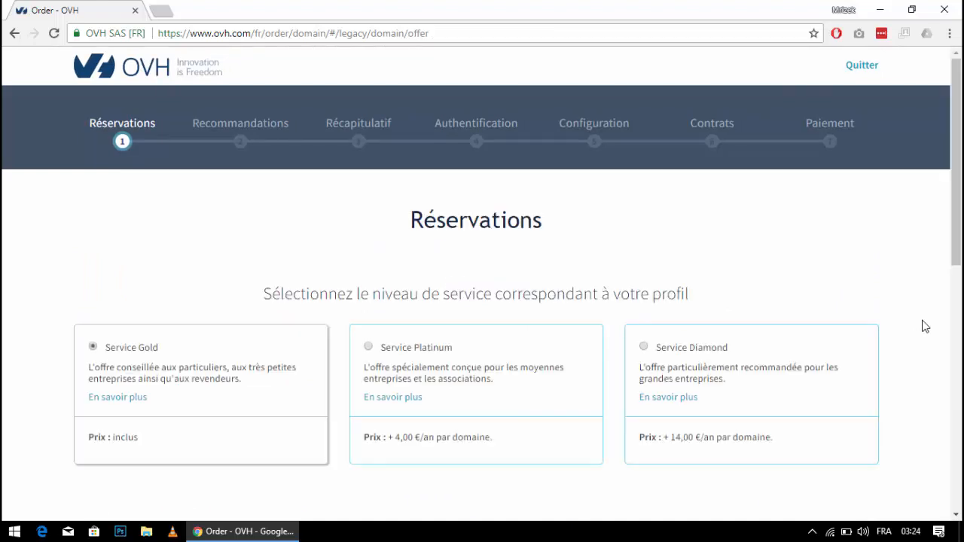
pyautogui.scroll(-3, 925, 326)
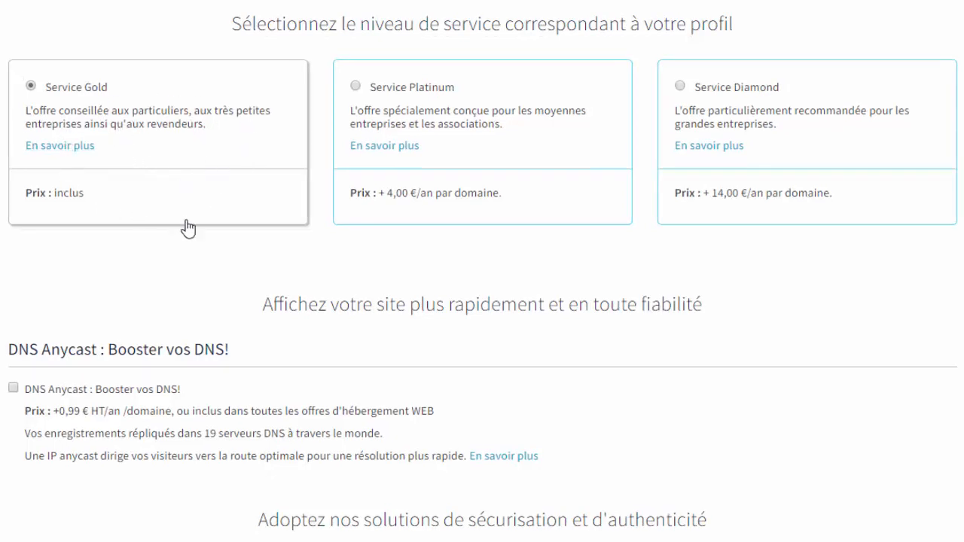
pyautogui.scroll(-1, 302, 280)
pyautogui.scroll(-5, 301, 281)
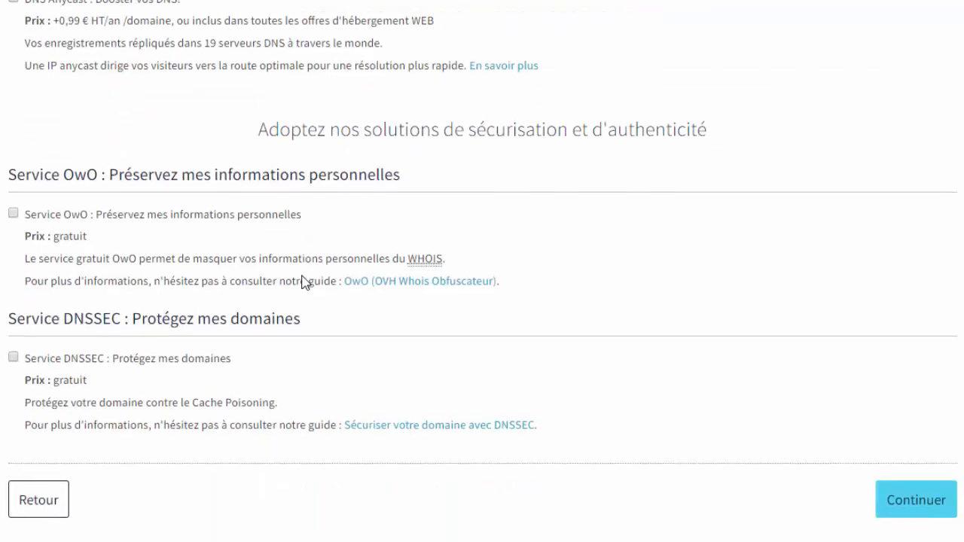
pyautogui.click(928, 506)
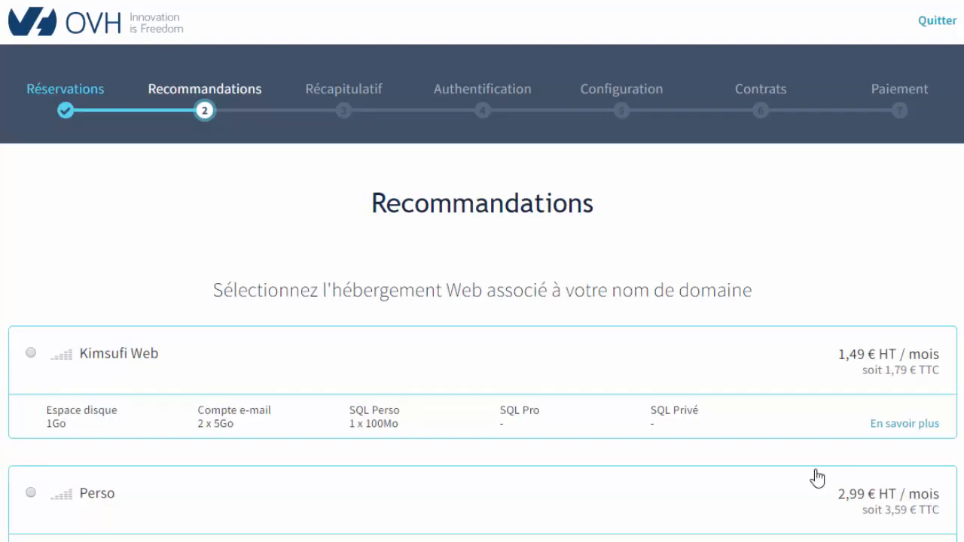
# Compare the web hosting offers for the domain and select the Kimsufi Web plan.
pyautogui.scroll(-5, 482, 302)
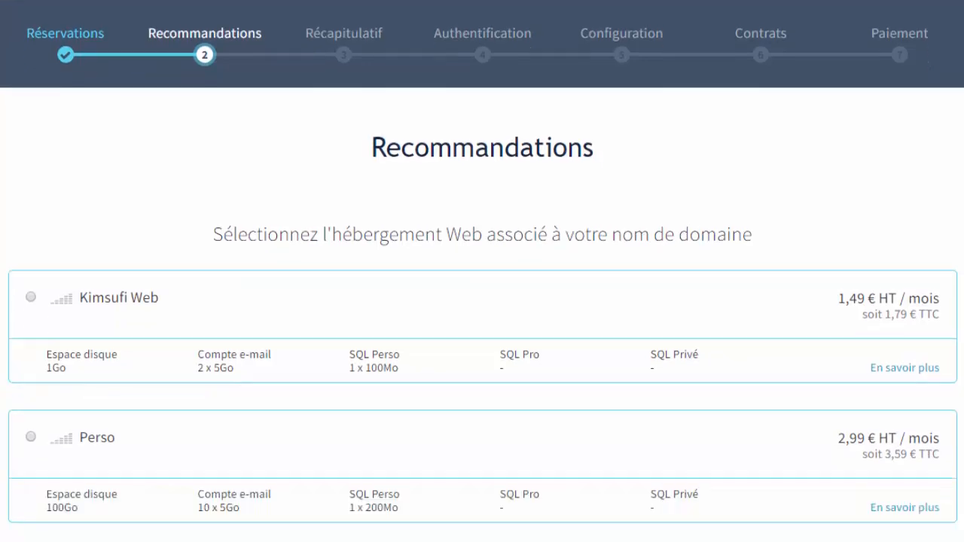
pyautogui.scroll(-3, 482, 301)
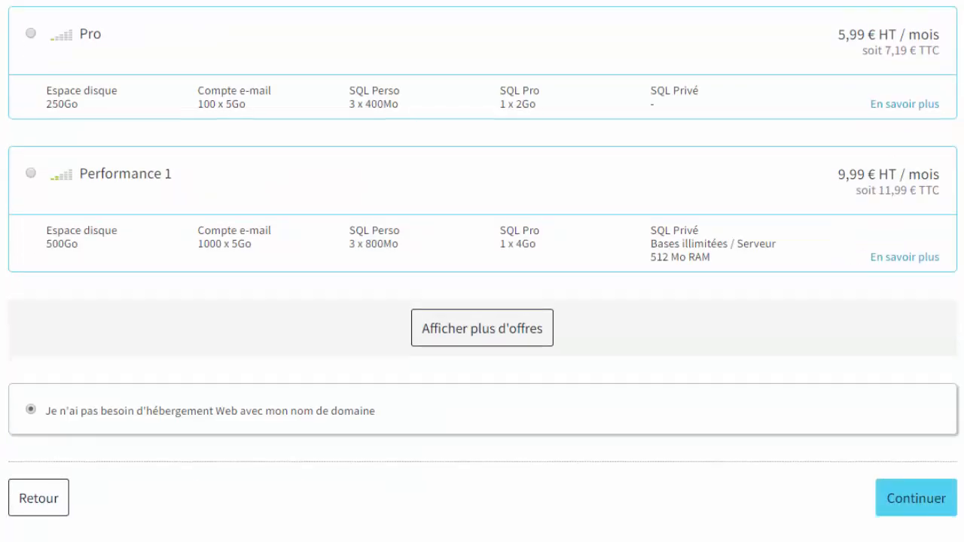
pyautogui.scroll(5, 482, 301)
pyautogui.scroll(-2, 482, 301)
pyautogui.scroll(3, 482, 301)
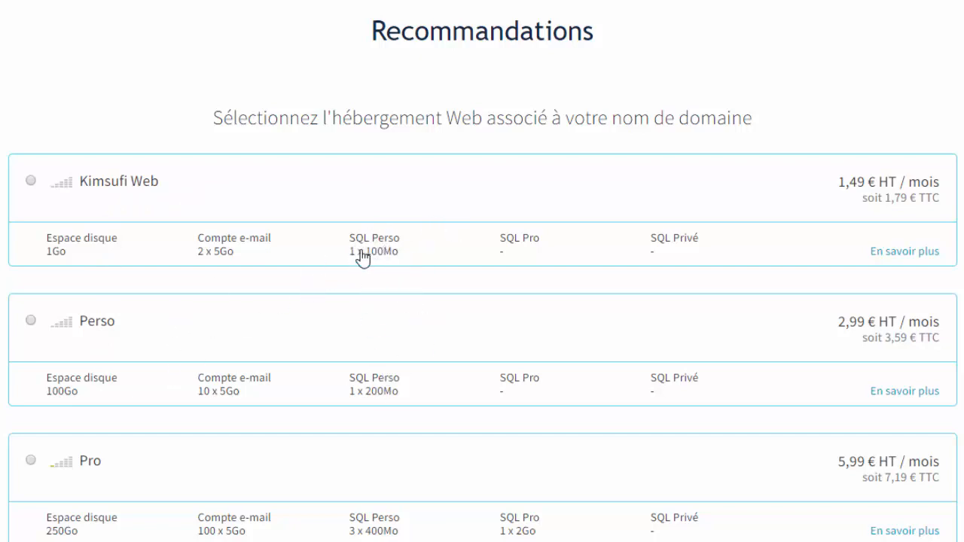
pyautogui.click(31, 184)
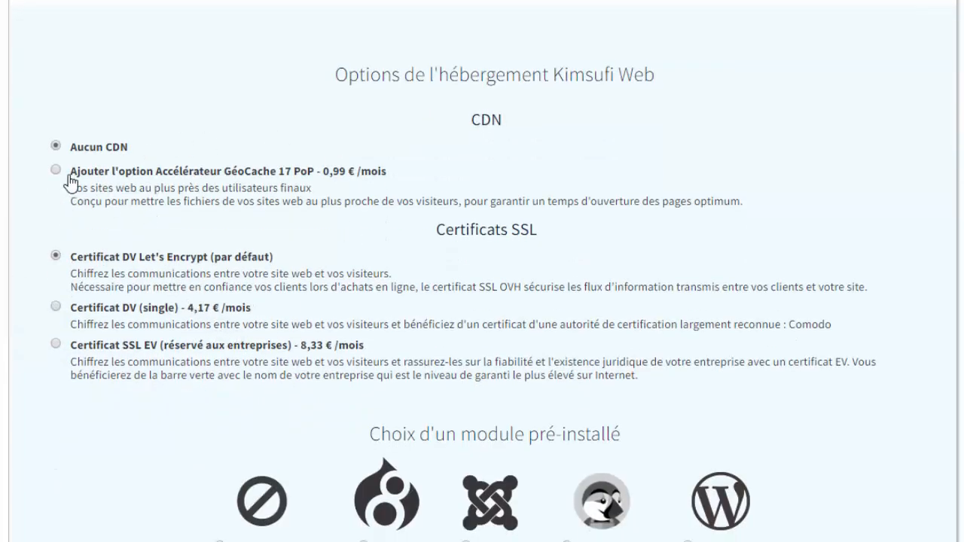
# Choose Wordpress as the Kimsufi Web plan's pre-installed module and continue the order.
pyautogui.scroll(-2, 543, 270)
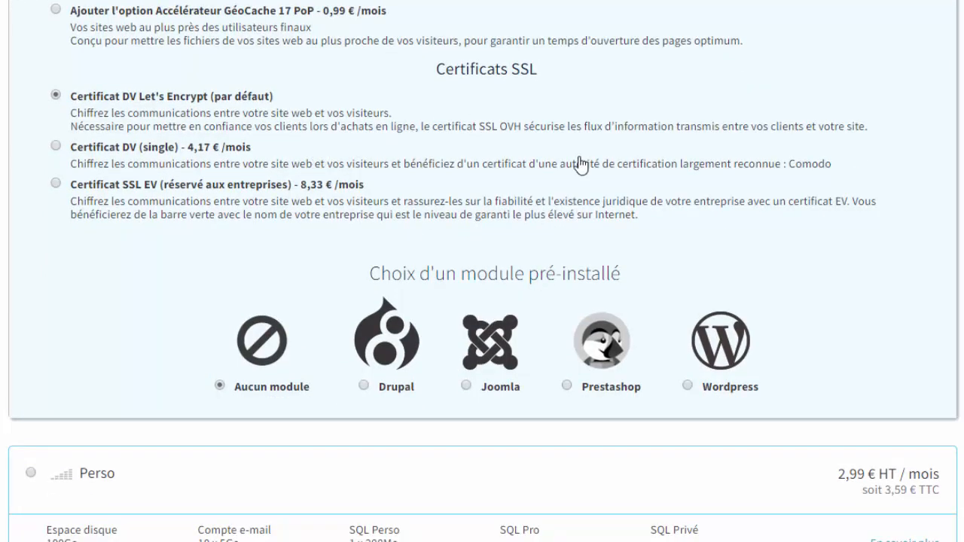
pyautogui.click(688, 386)
pyautogui.scroll(-8, 762, 384)
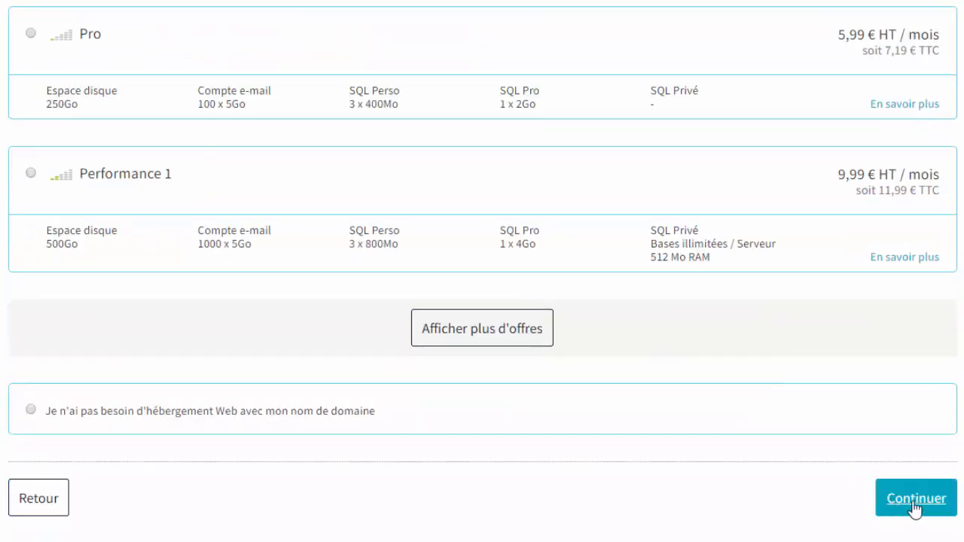
pyautogui.click(924, 499)
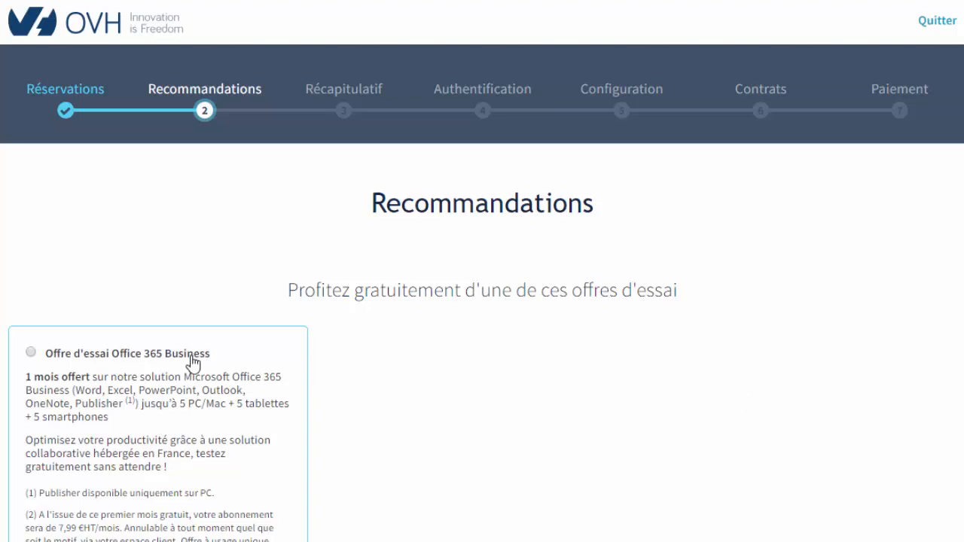
# Decline every free trial offer, add none of the recommended Cloud Desktop, Exchange 2016 or Sharepoint 2016 solutions, and continue the order.
pyautogui.scroll(-1, 471, 329)
pyautogui.scroll(-6, 472, 330)
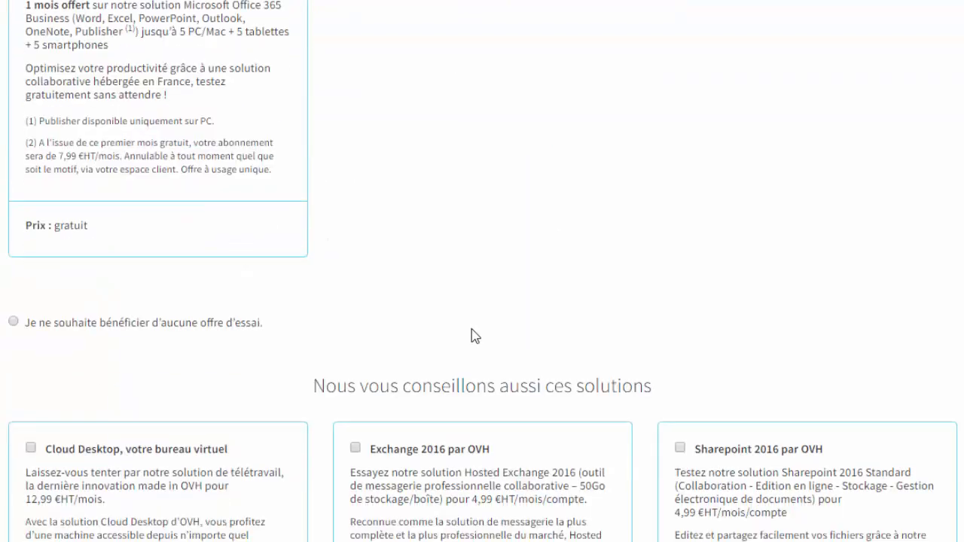
pyautogui.scroll(-2, 472, 329)
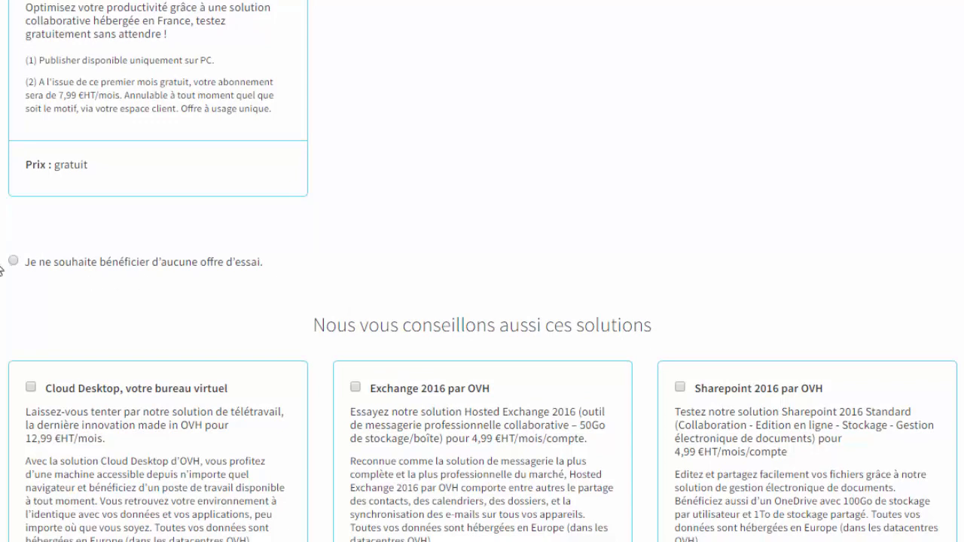
pyautogui.click(13, 262)
pyautogui.scroll(-4, 701, 208)
pyautogui.scroll(-1, 703, 207)
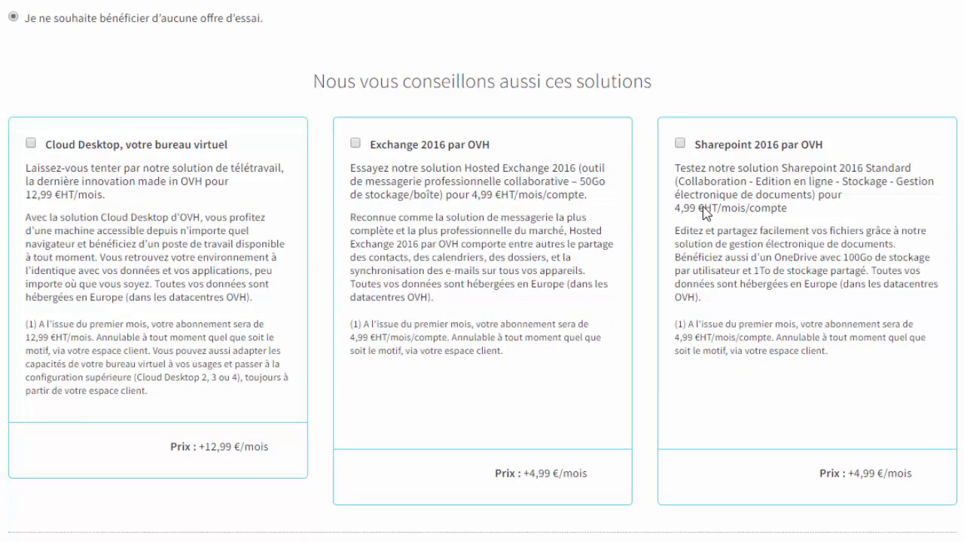
pyautogui.scroll(-1, 702, 209)
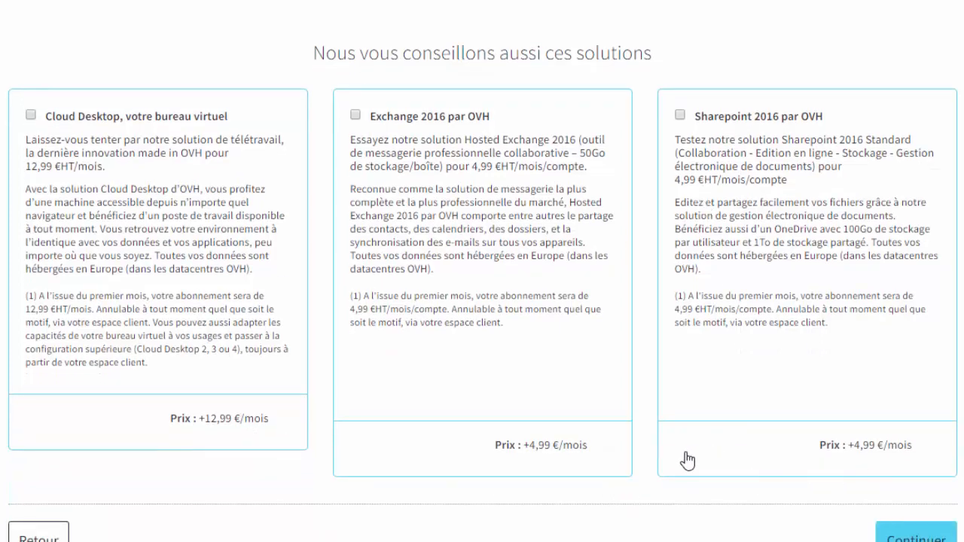
pyautogui.scroll(-1, 482, 280)
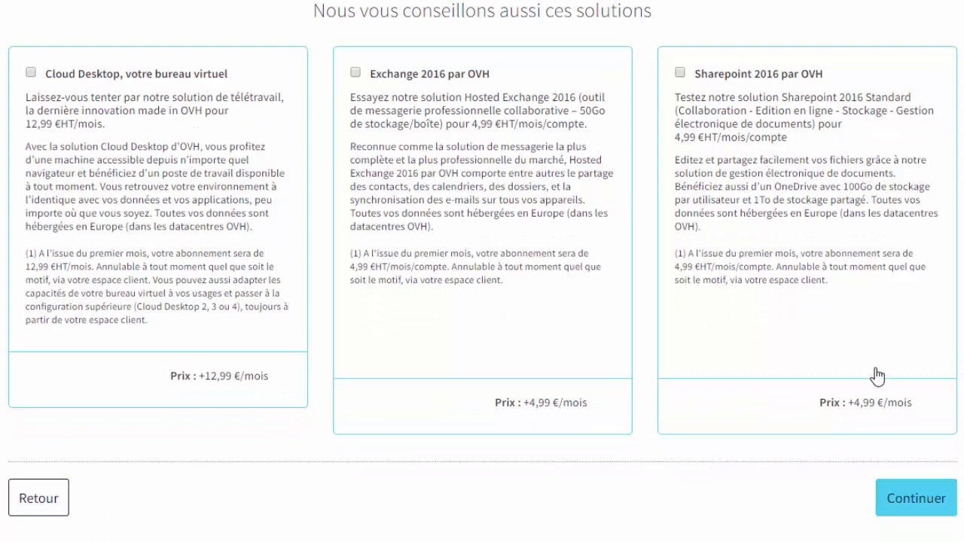
pyautogui.click(920, 504)
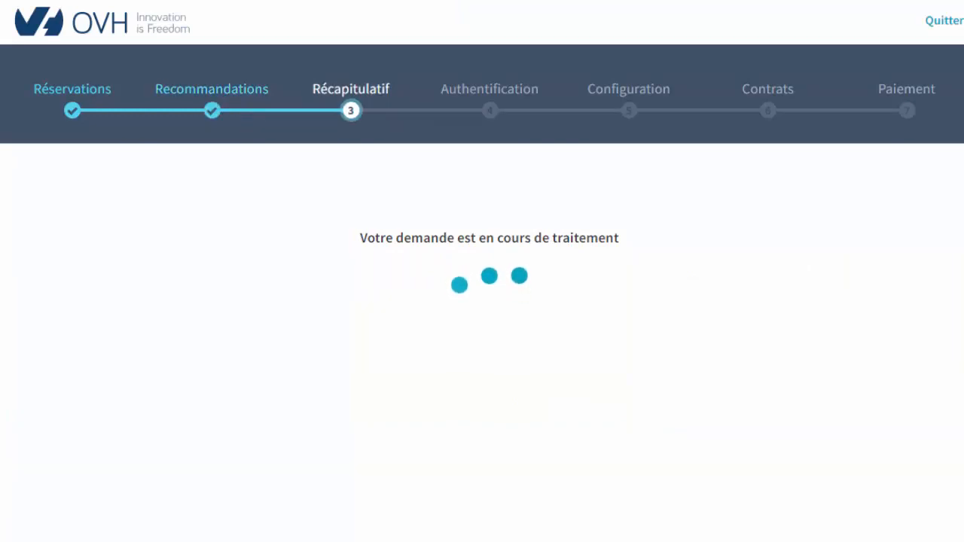
# Review the order preview for histoire3s.com, comparing the domain creation price with the first-year domain offer and checking the order totals.
pyautogui.scroll(-3, 720, 359)
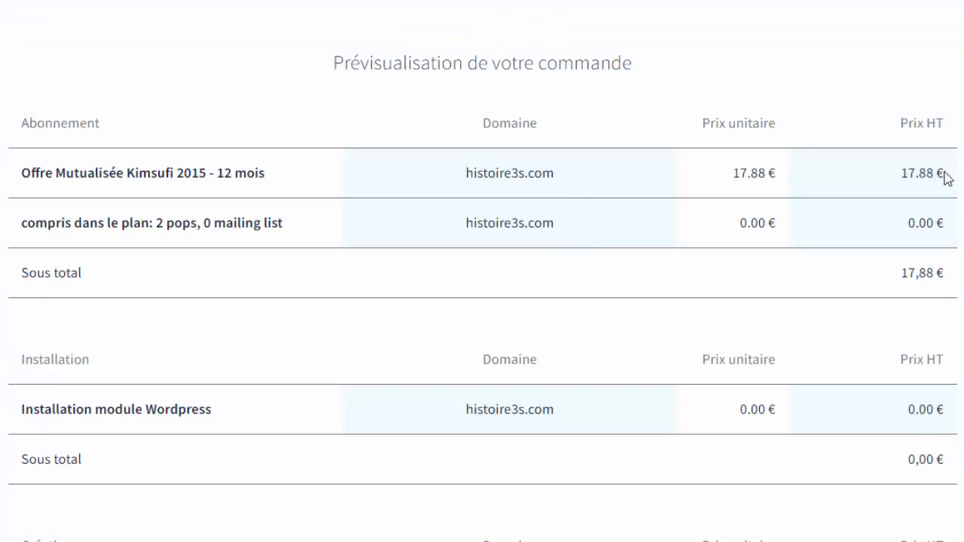
pyautogui.scroll(-2, 584, 285)
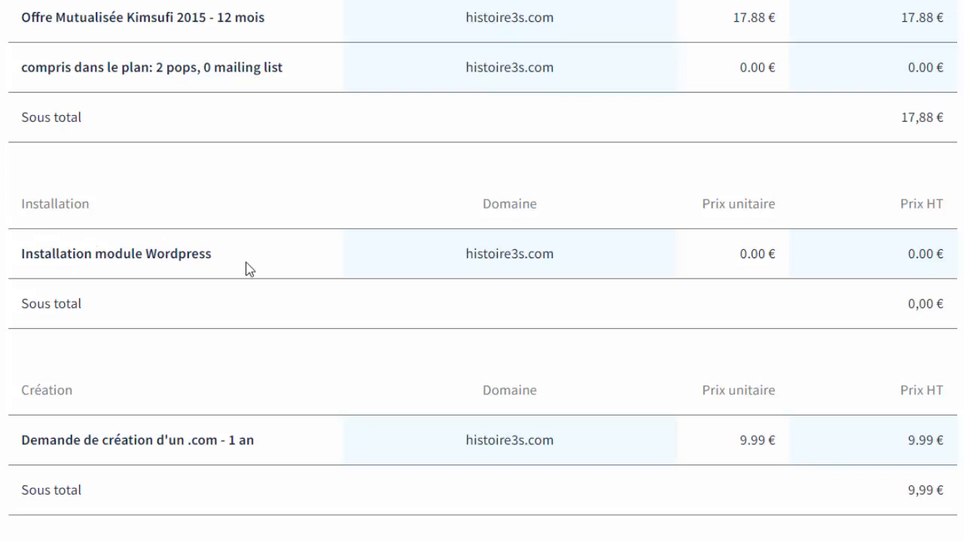
pyautogui.scroll(-1, 249, 270)
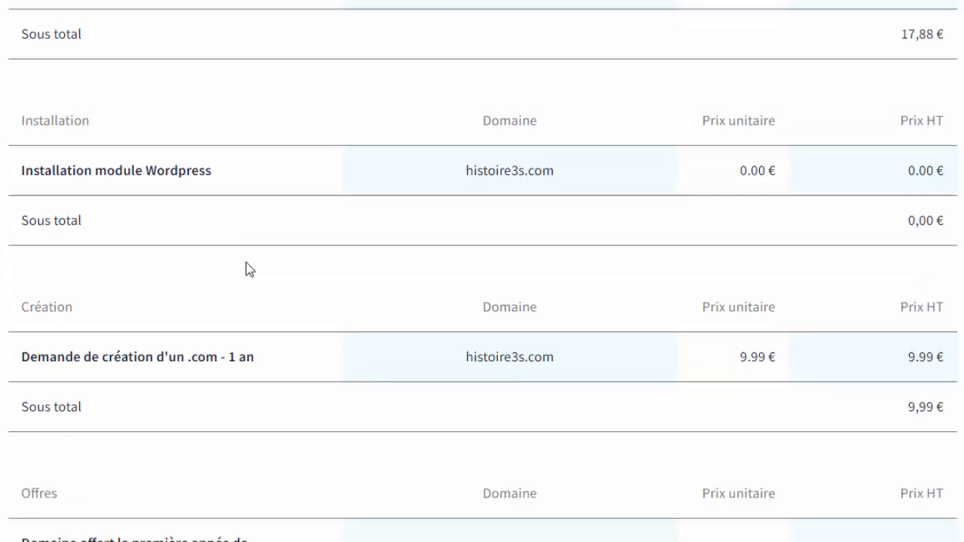
pyautogui.scroll(3, 249, 269)
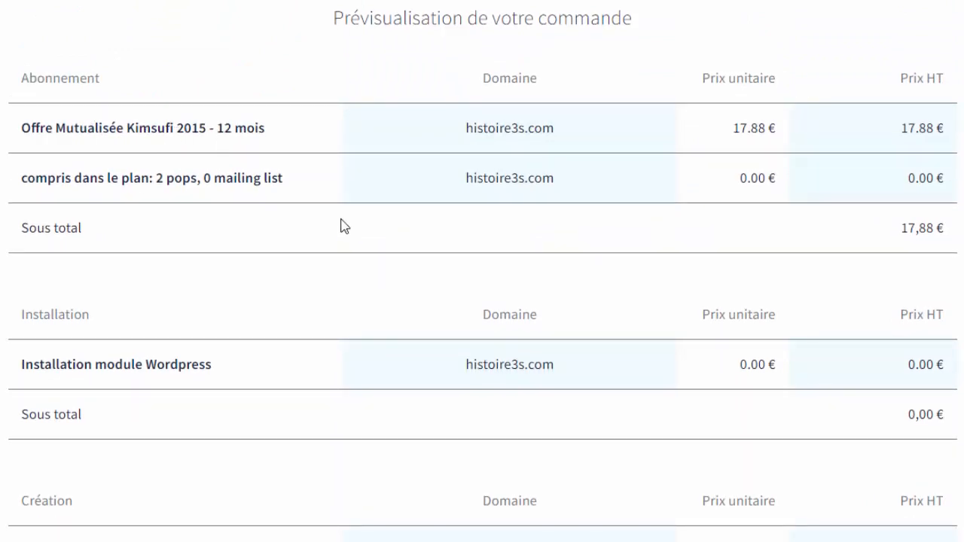
pyautogui.scroll(-4, 223, 301)
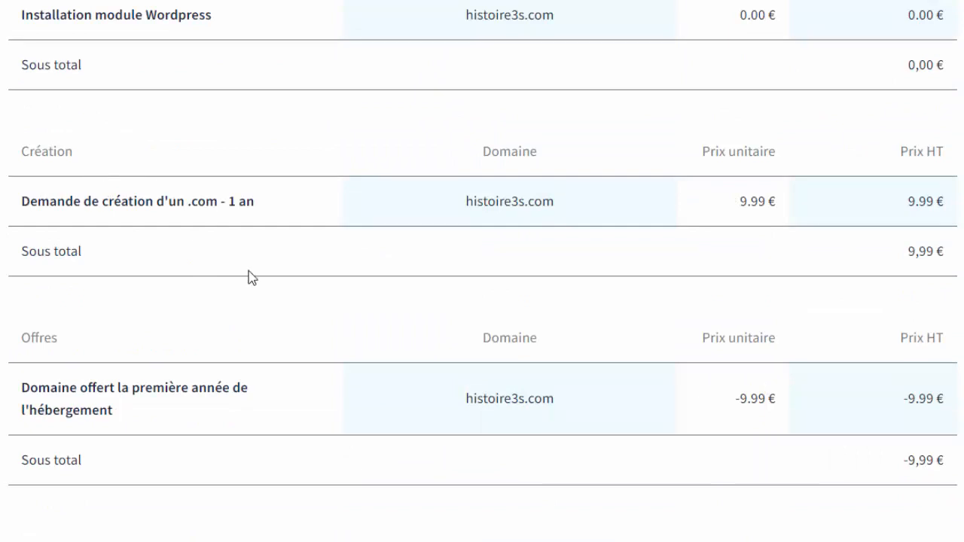
pyautogui.scroll(-2, 374, 446)
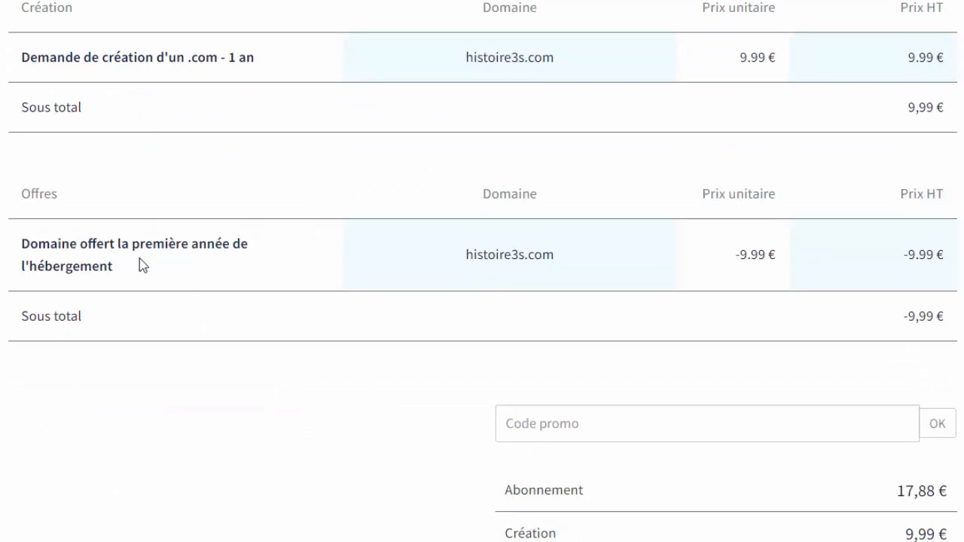
pyautogui.scroll(7, 140, 259)
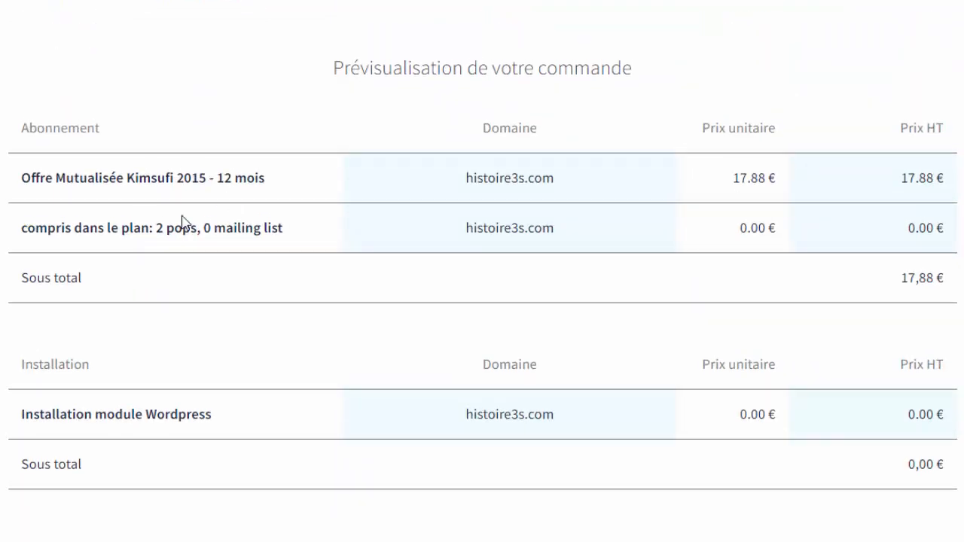
pyautogui.scroll(-6, 293, 319)
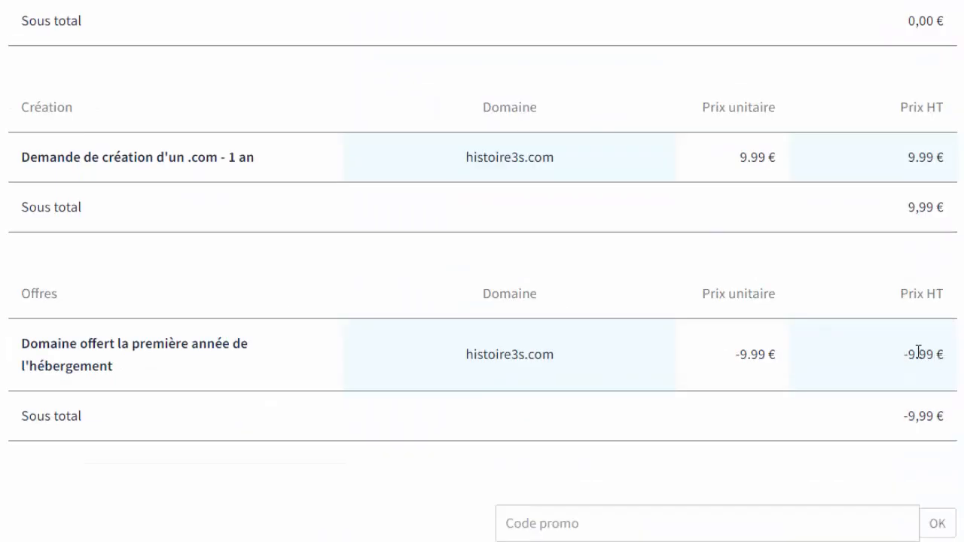
pyautogui.moveTo(905, 354); pyautogui.dragTo(939, 355)
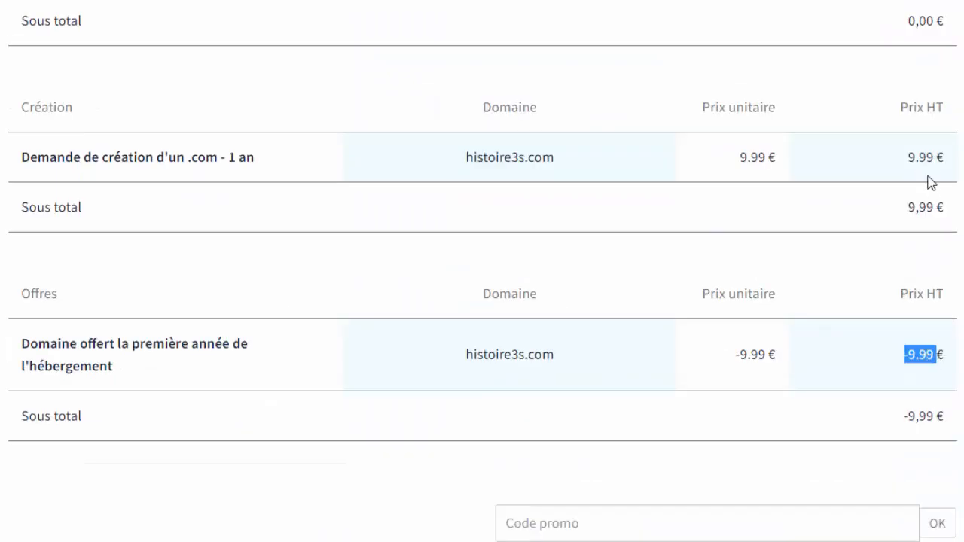
pyautogui.moveTo(908, 157); pyautogui.dragTo(947, 161)
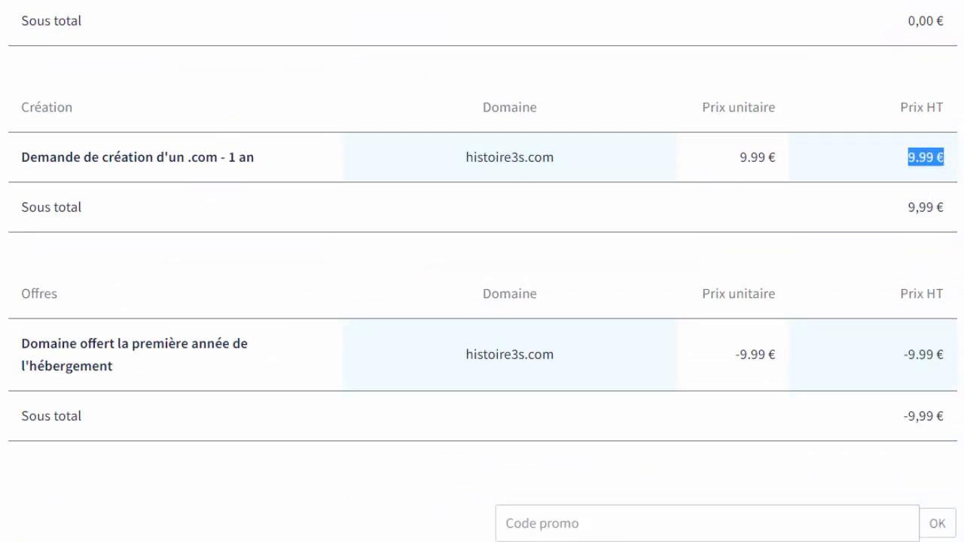
pyautogui.click(874, 197)
pyautogui.scroll(-3, 873, 197)
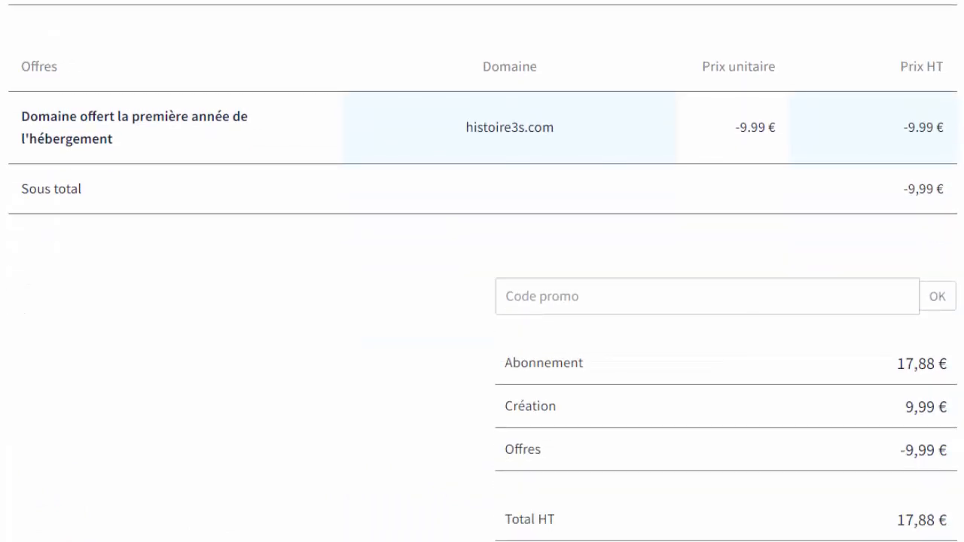
pyautogui.scroll(-3, 482, 271)
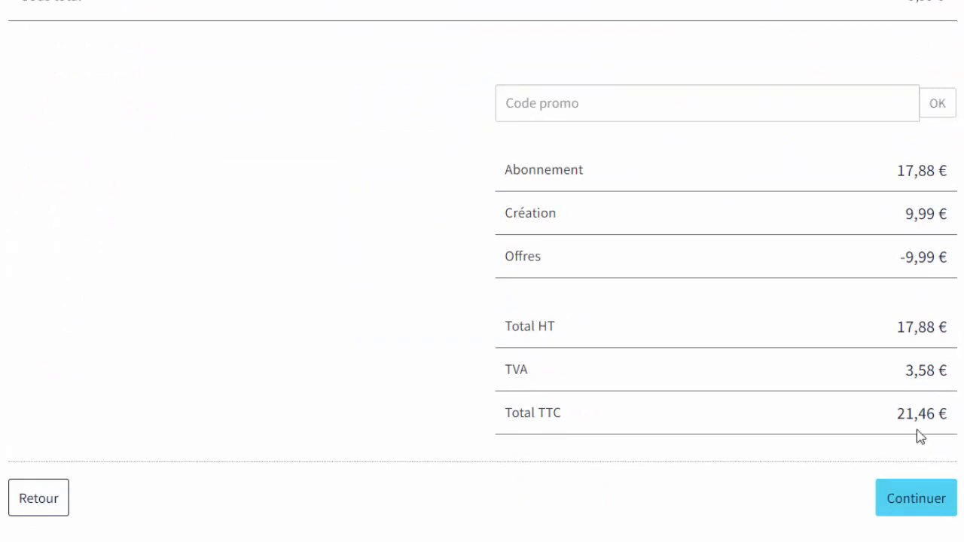
# Continue from the order summary to authentication, open the OVH account creation form and look through its fields.
pyautogui.click(938, 506)
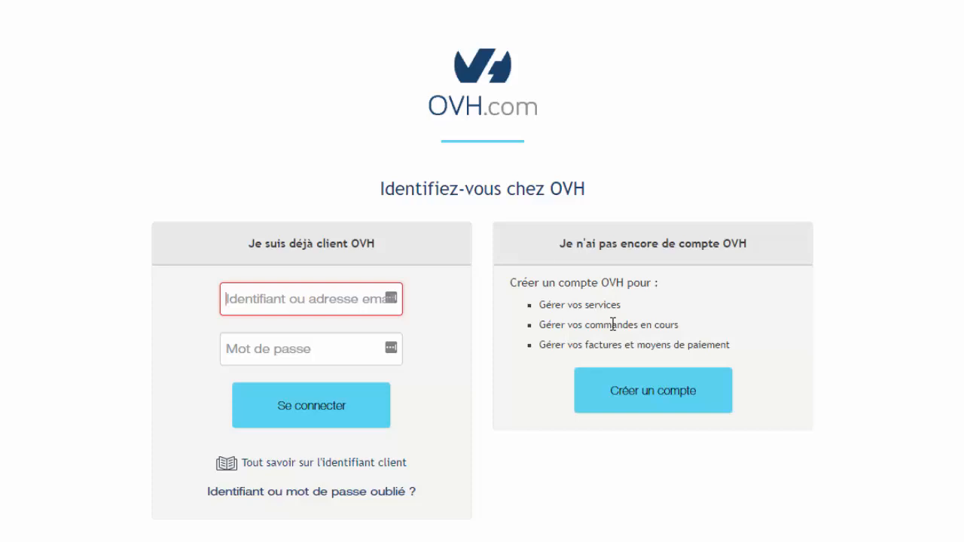
pyautogui.click(640, 404)
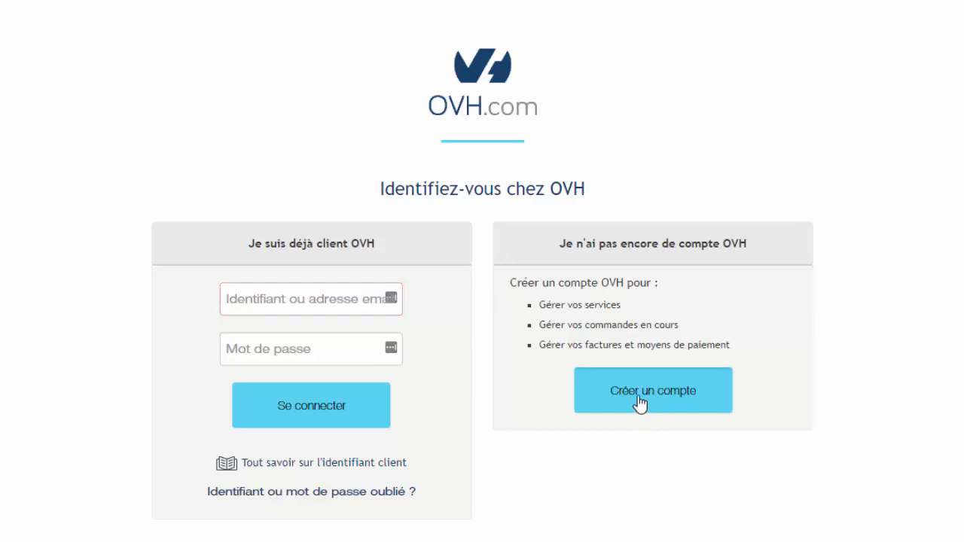
pyautogui.click(639, 404)
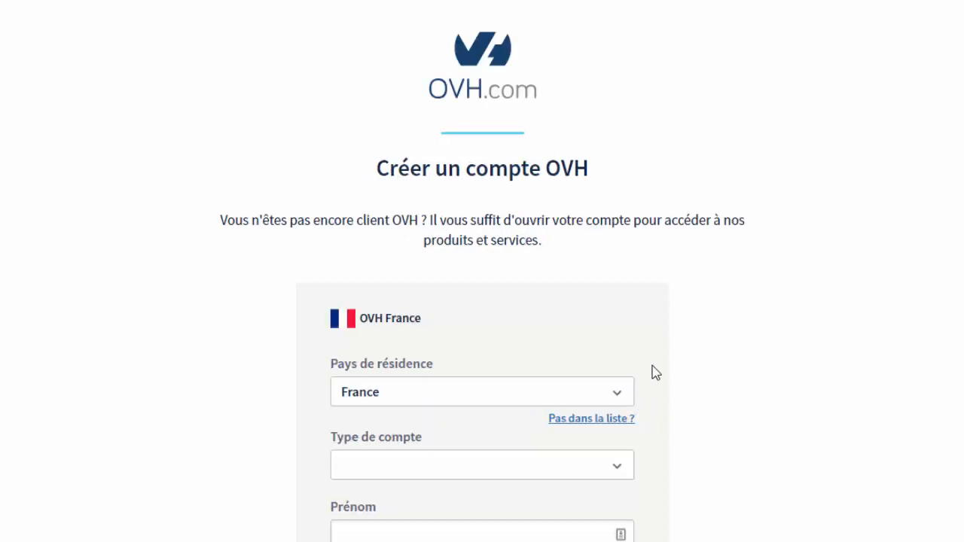
pyautogui.scroll(-3, 758, 312)
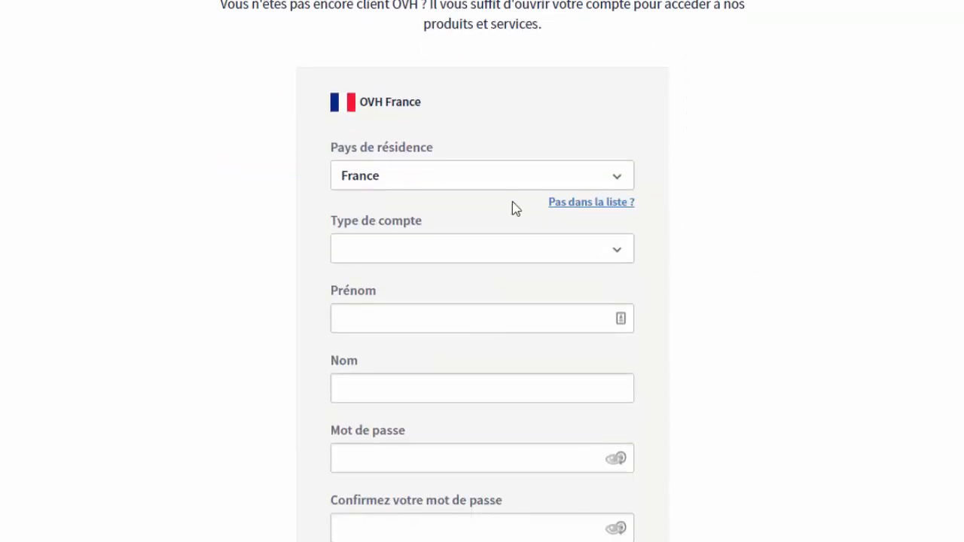
pyautogui.scroll(-10, 730, 390)
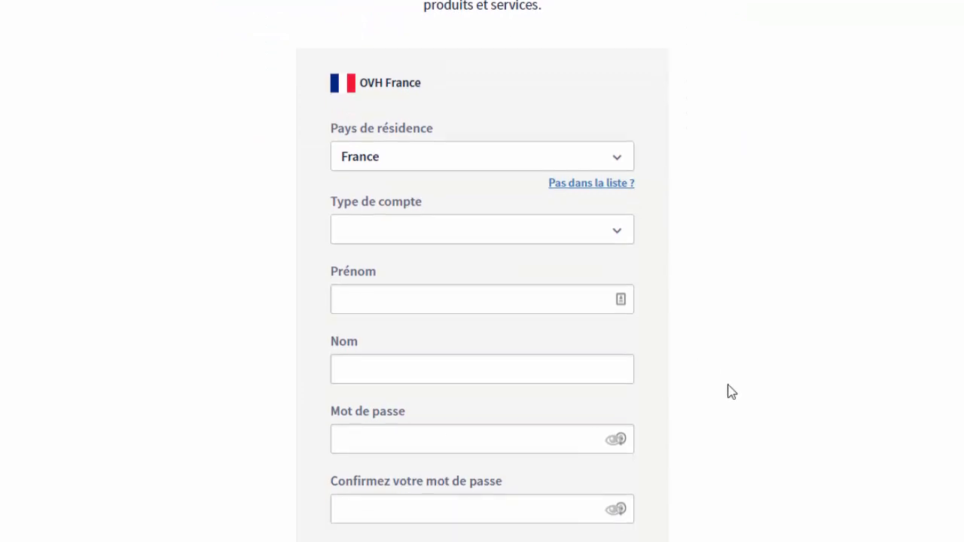
pyautogui.scroll(-1, 727, 390)
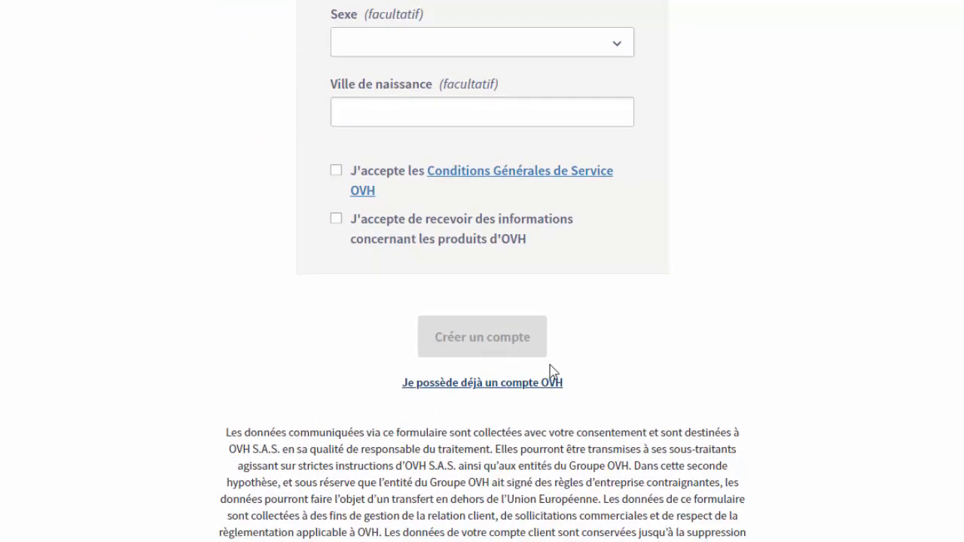
pyautogui.scroll(15, 589, 335)
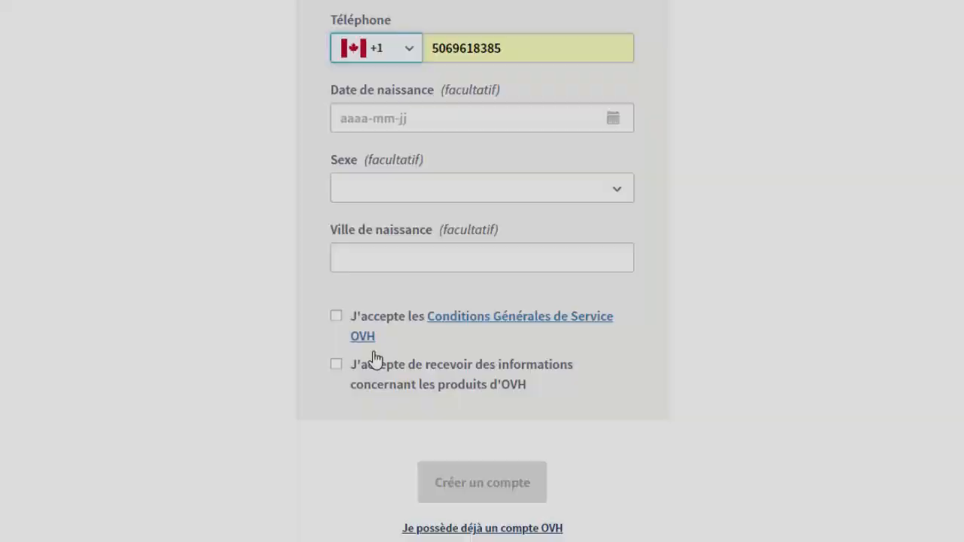
# Accept the OVH general terms of service without opting in to product information, check the form's details and create the account.
pyautogui.scroll(-1, 376, 357)
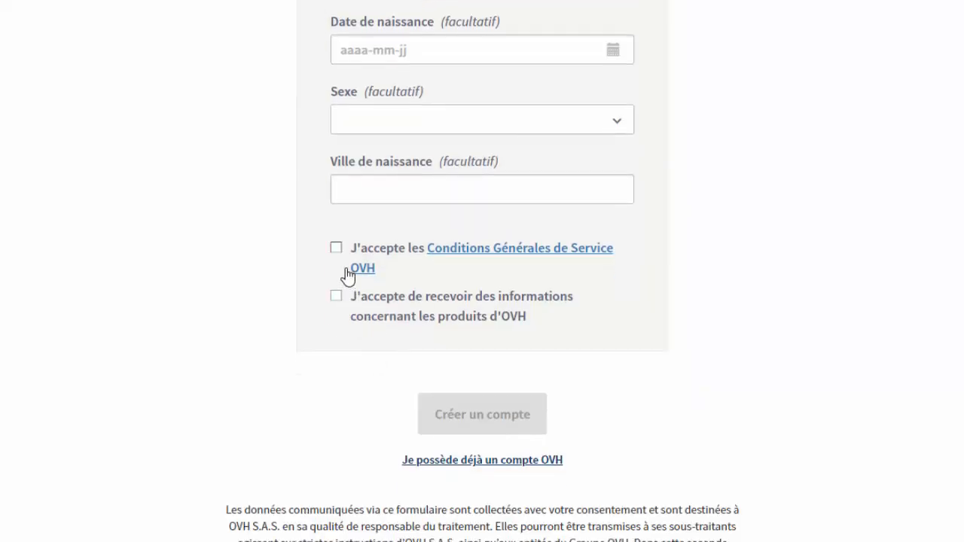
pyautogui.click(336, 251)
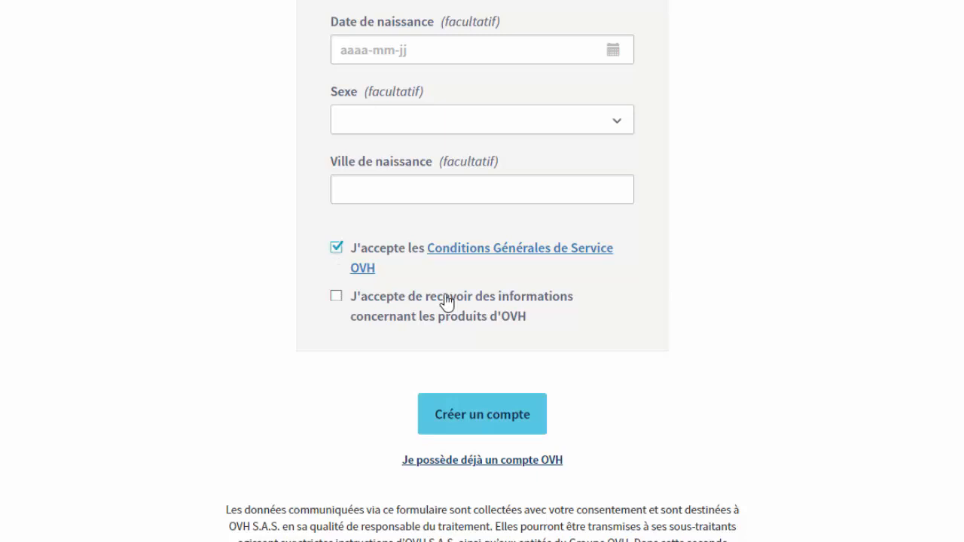
pyautogui.scroll(10, 444, 303)
pyautogui.scroll(5, 444, 301)
pyautogui.scroll(-15, 444, 301)
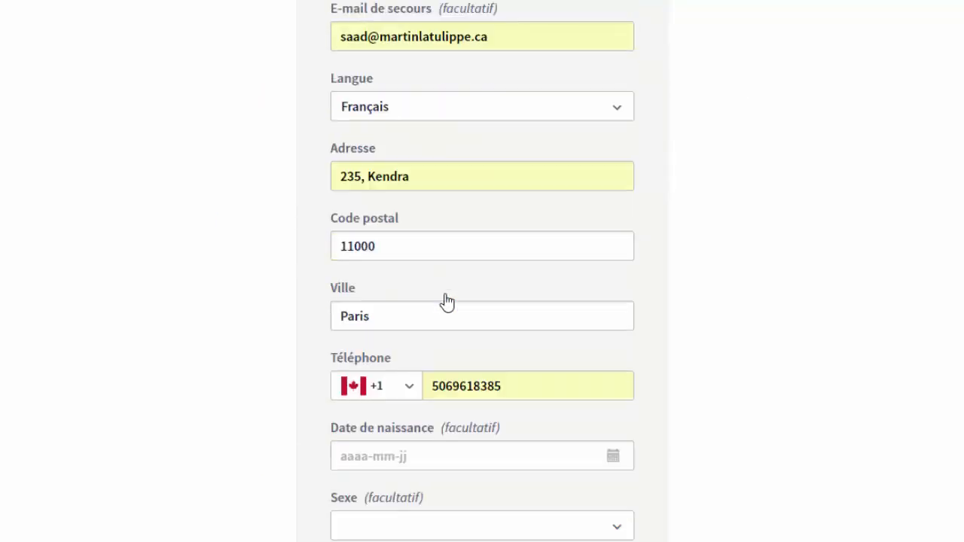
pyautogui.click(479, 167)
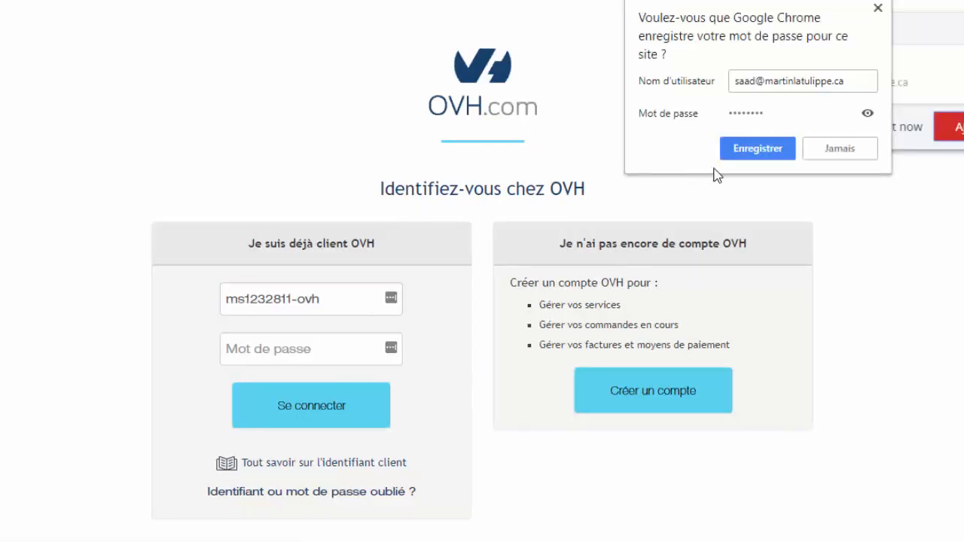
# Save the new OVH account's login in Google Chrome and decline adding it to LastPass.
pyautogui.click(774, 152)
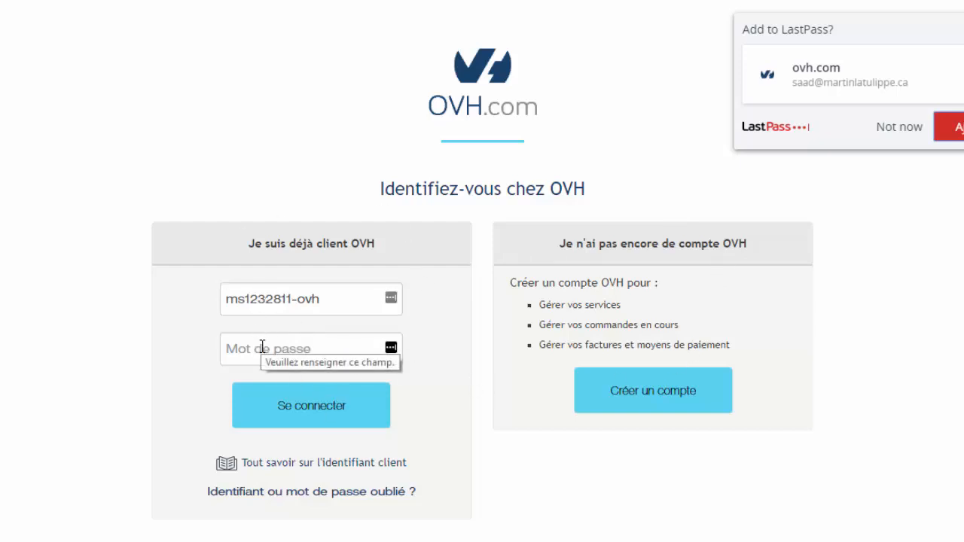
pyautogui.click(912, 129)
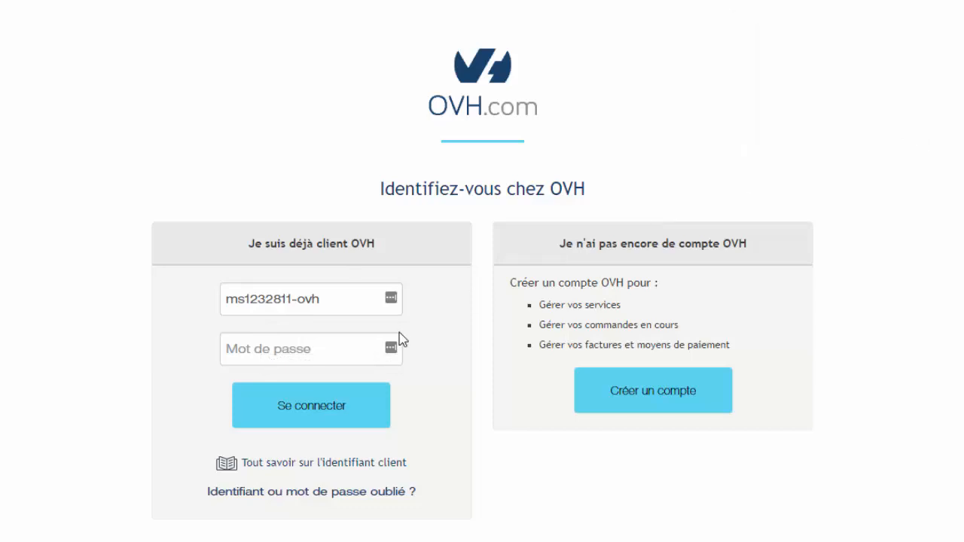
# Log in to OVH with the customer identifier and the account password, and save this login in Google Chrome.
pyautogui.moveTo(340, 305); pyautogui.dragTo(222, 308)
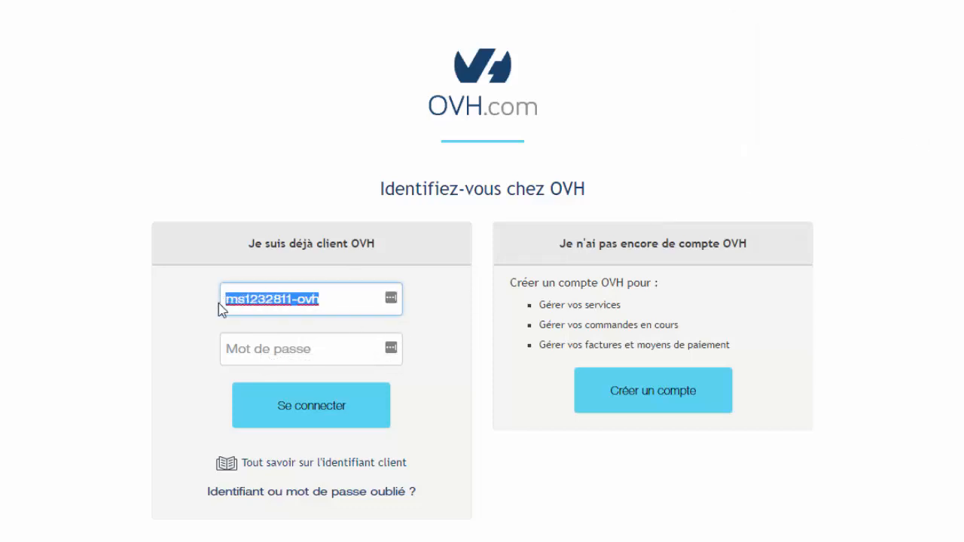
pyautogui.click(260, 350)
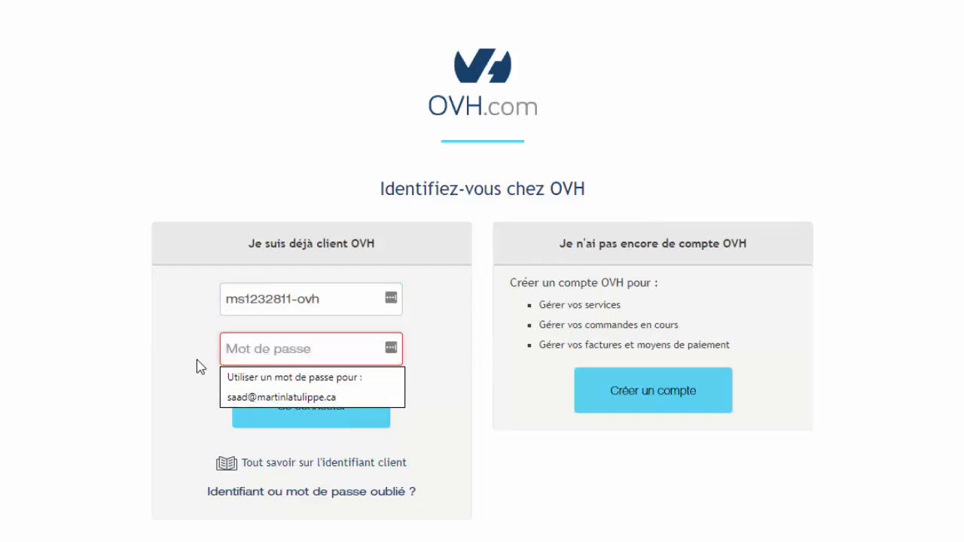
pyautogui.write('****')
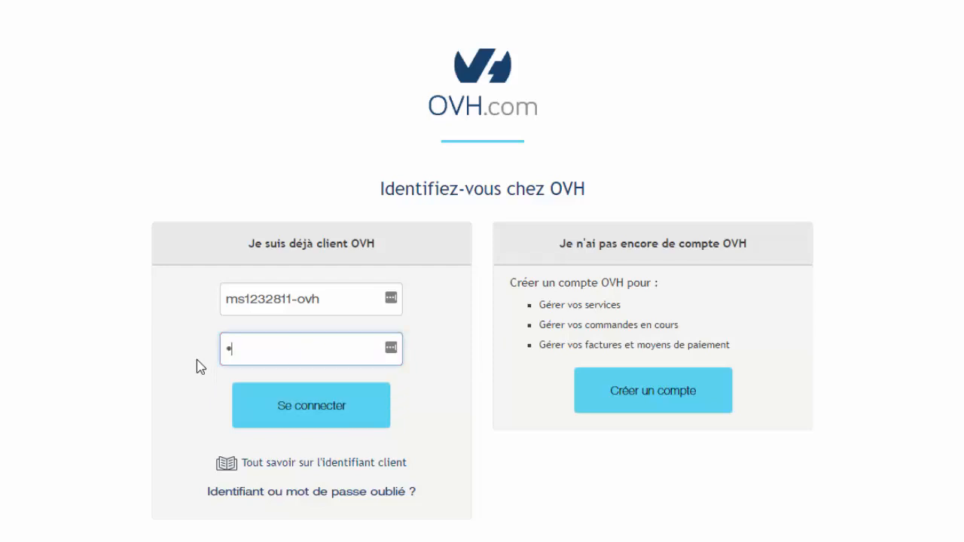
pyautogui.write('****')
pyautogui.click(197, 413)
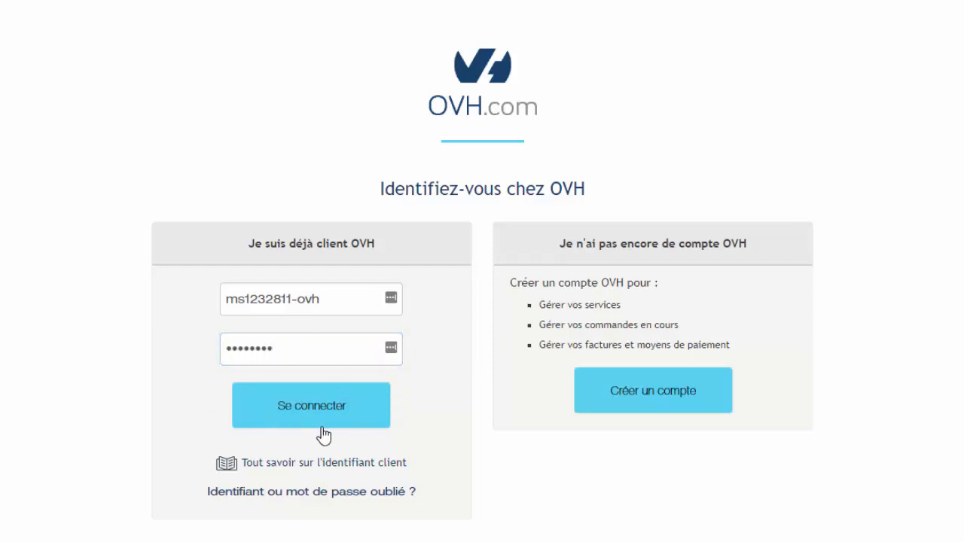
pyautogui.click(306, 411)
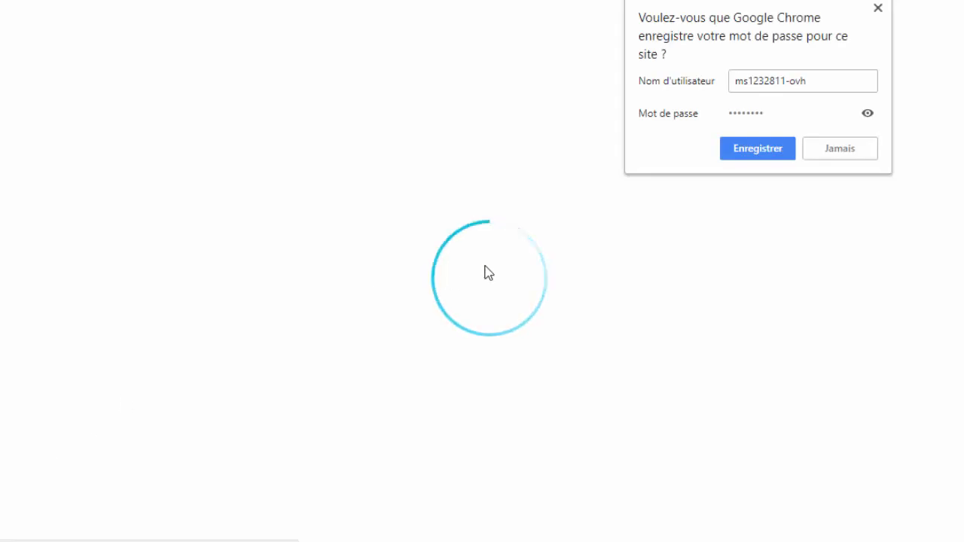
pyautogui.click(755, 149)
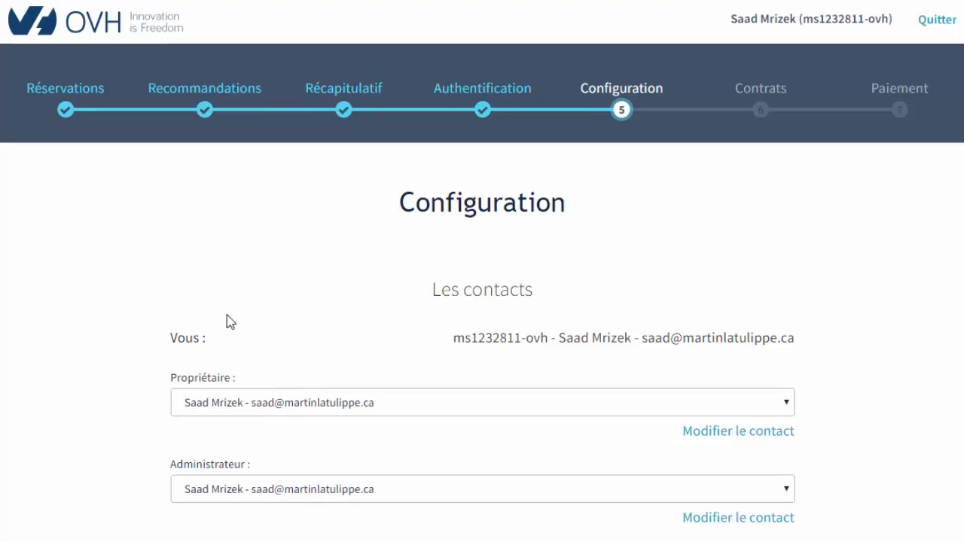
# Review the owner, administrator and technical contacts, keep the default DNS server and continue to the contracts.
pyautogui.scroll(-2, 227, 314)
pyautogui.scroll(-2, 227, 314)
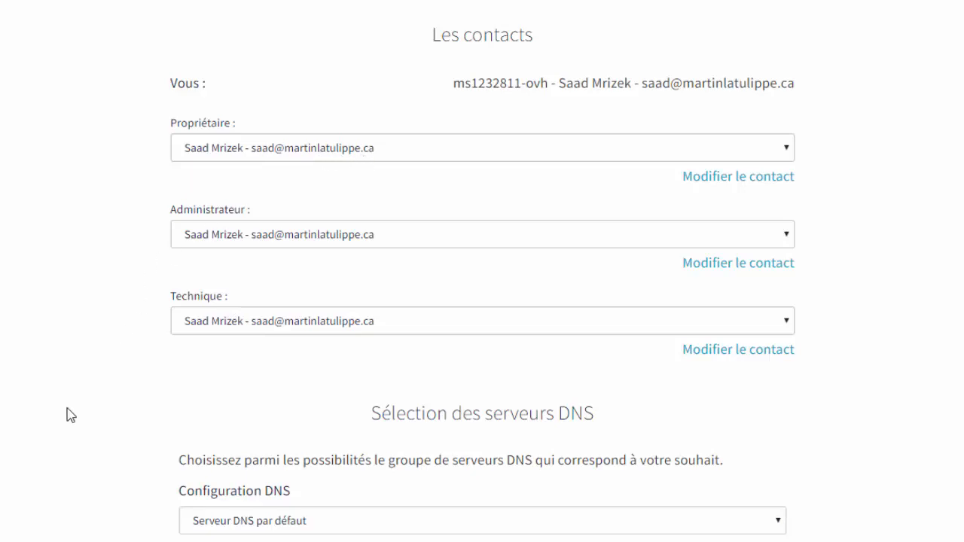
pyautogui.scroll(-2, 70, 414)
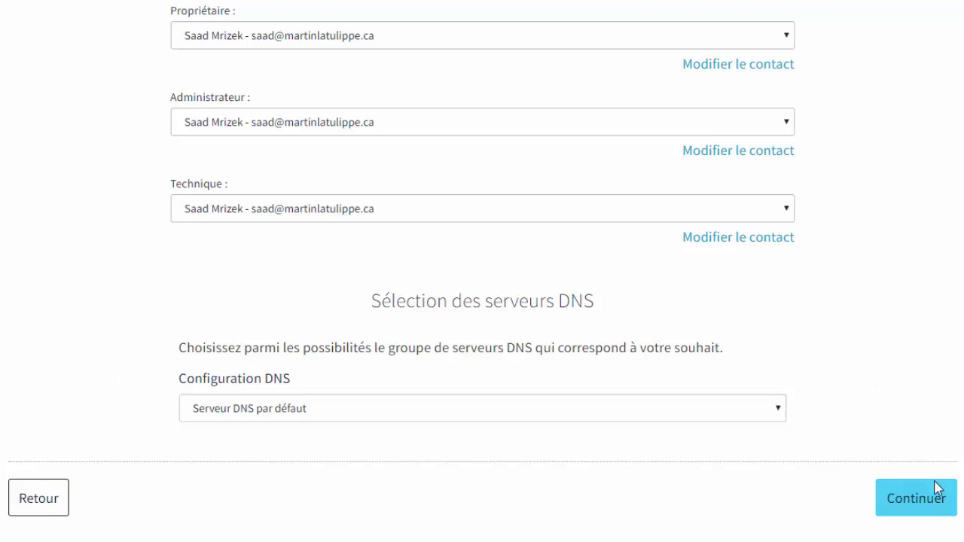
pyautogui.click(936, 504)
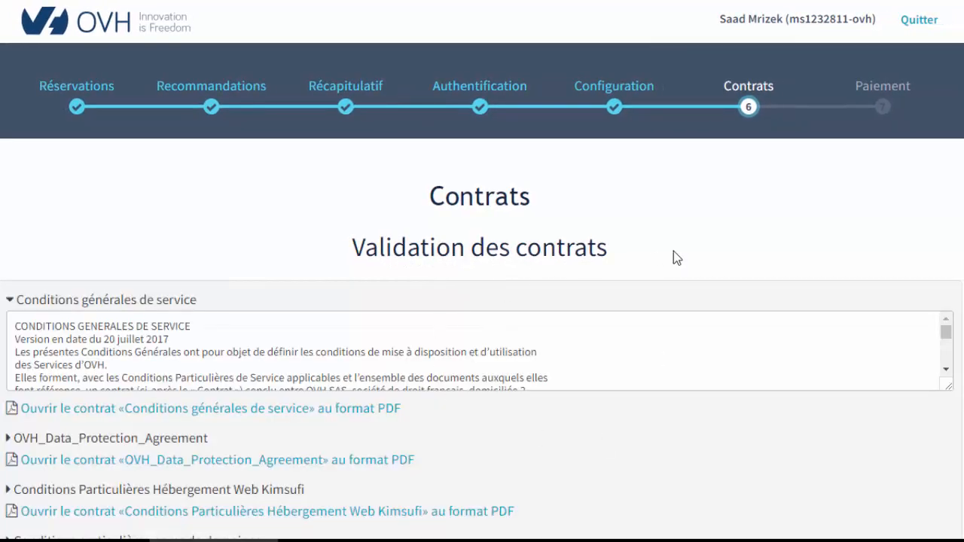
# Accept OVH's service conditions, waive the right of withdrawal for immediate execution and continue to payment.
pyautogui.scroll(-4, 481, 302)
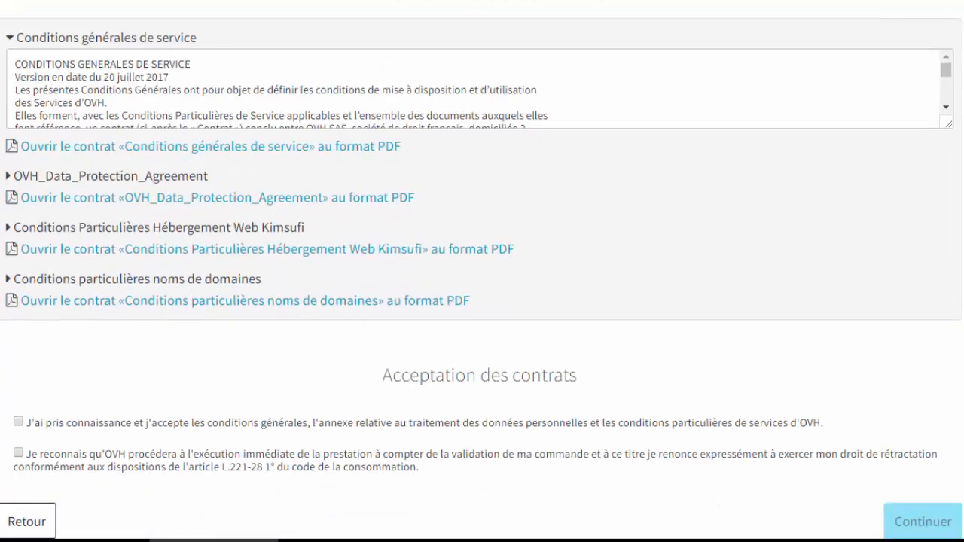
pyautogui.click(23, 423)
pyautogui.click(20, 455)
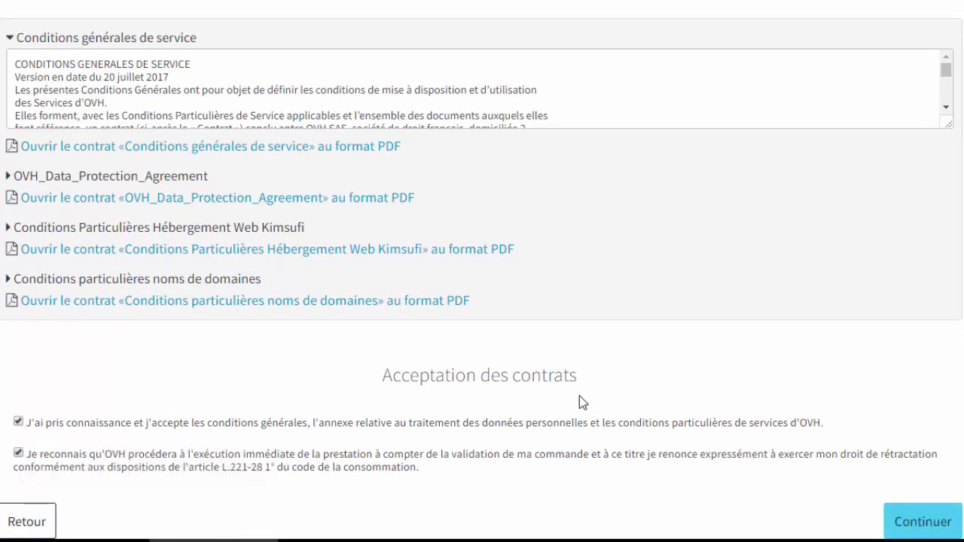
pyautogui.click(920, 525)
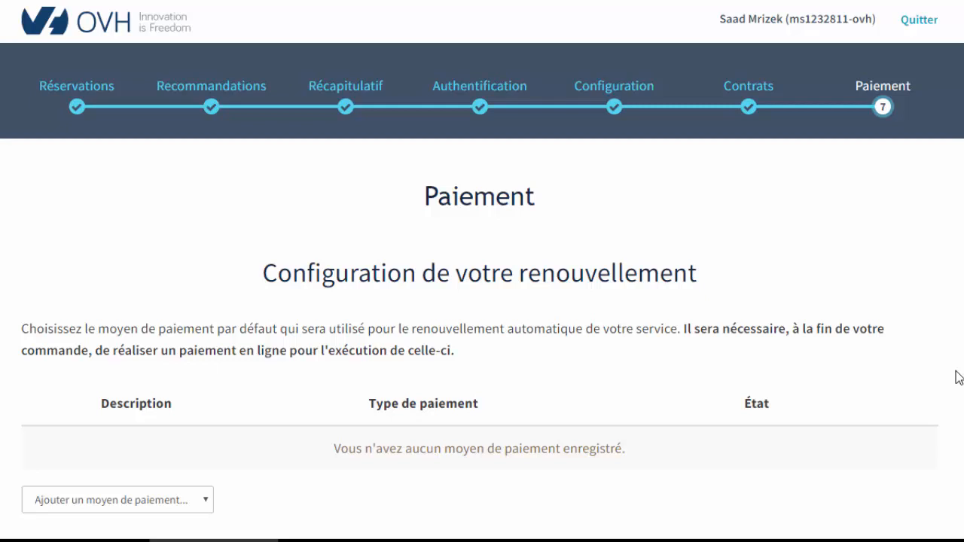
# Add a PayPal account as the default payment method for the service's automatic renewal and continue to the purchase order.
pyautogui.scroll(-1, 958, 377)
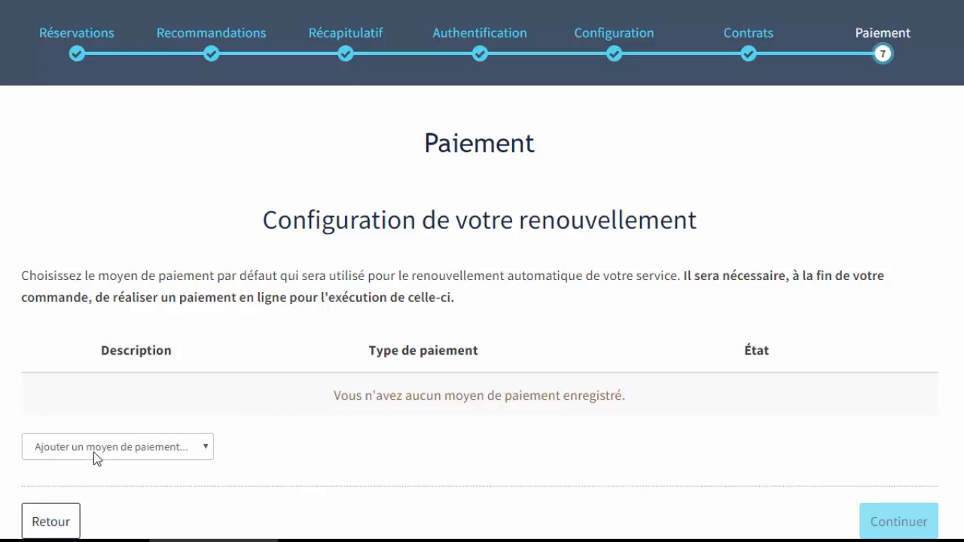
pyautogui.click(174, 456)
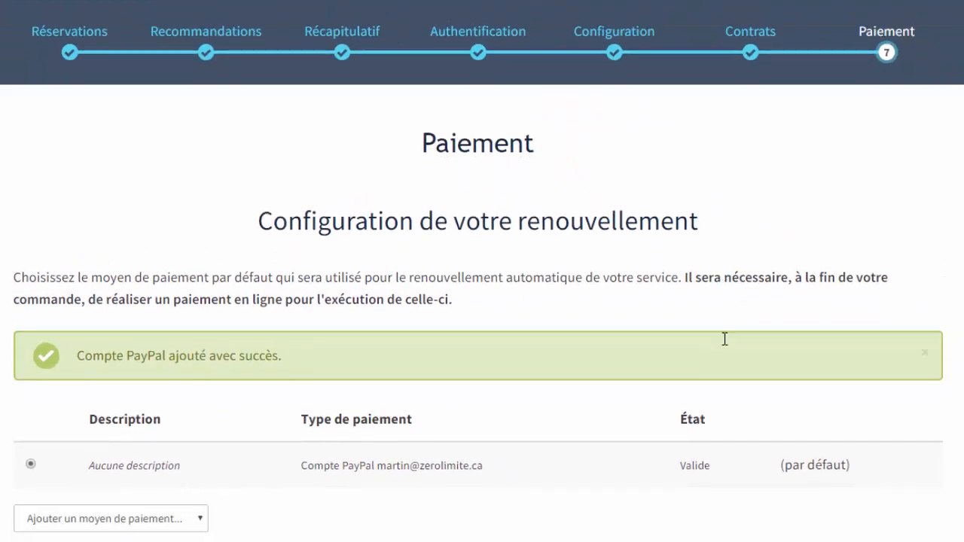
pyautogui.scroll(-2, 725, 339)
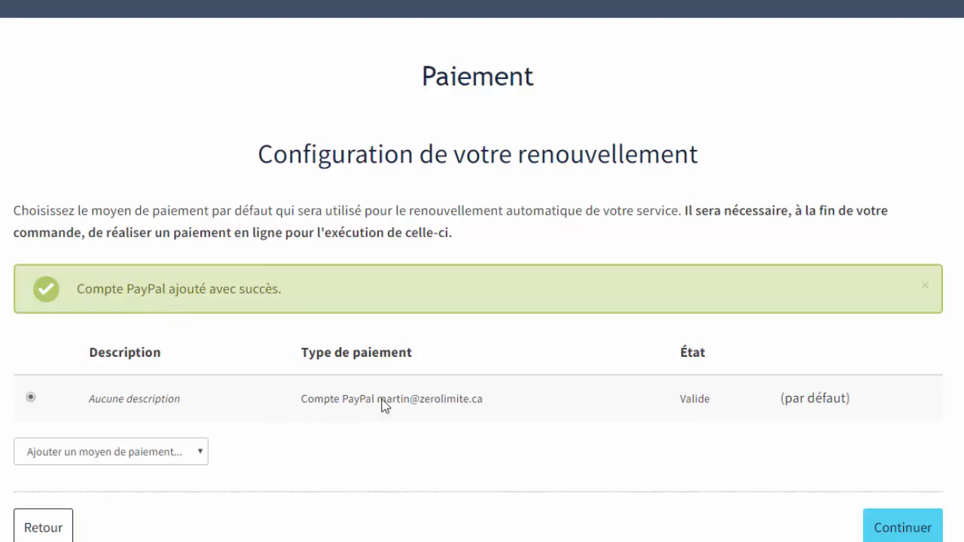
pyautogui.scroll(2, 518, 250)
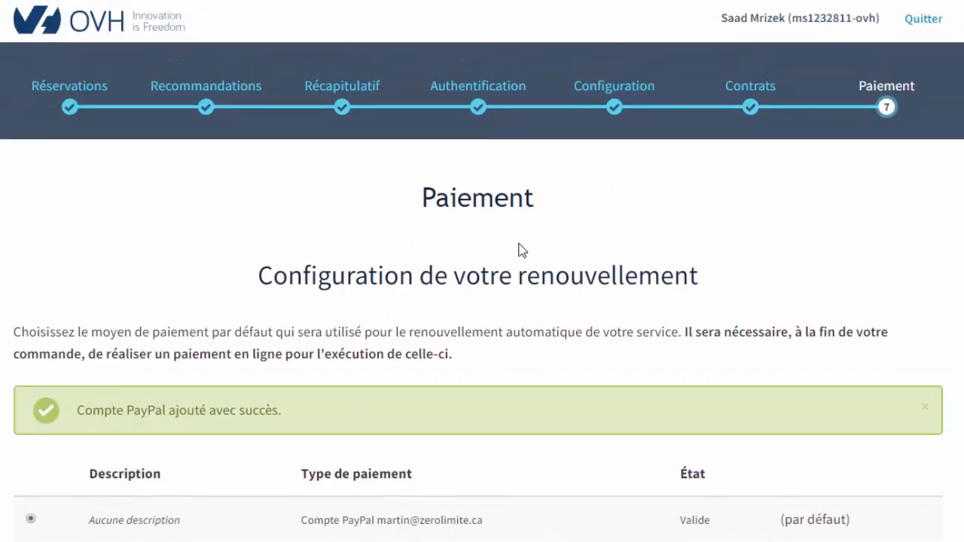
pyautogui.scroll(-2, 520, 250)
pyautogui.scroll(2, 519, 250)
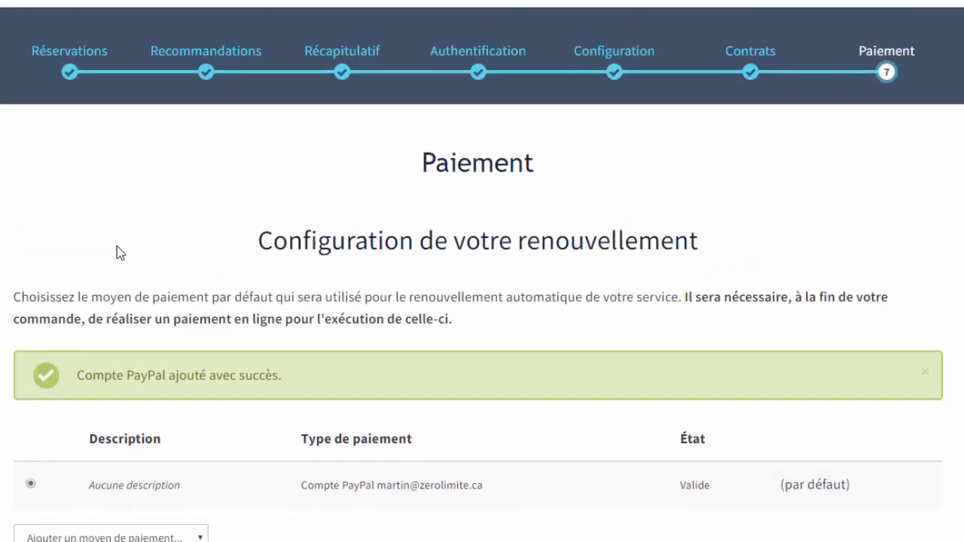
pyautogui.scroll(-2, 113, 271)
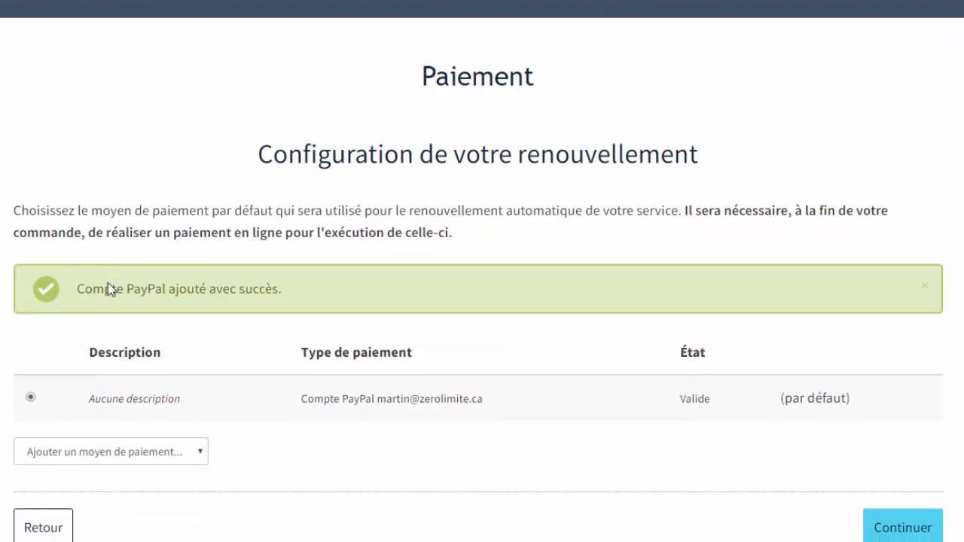
pyautogui.click(909, 532)
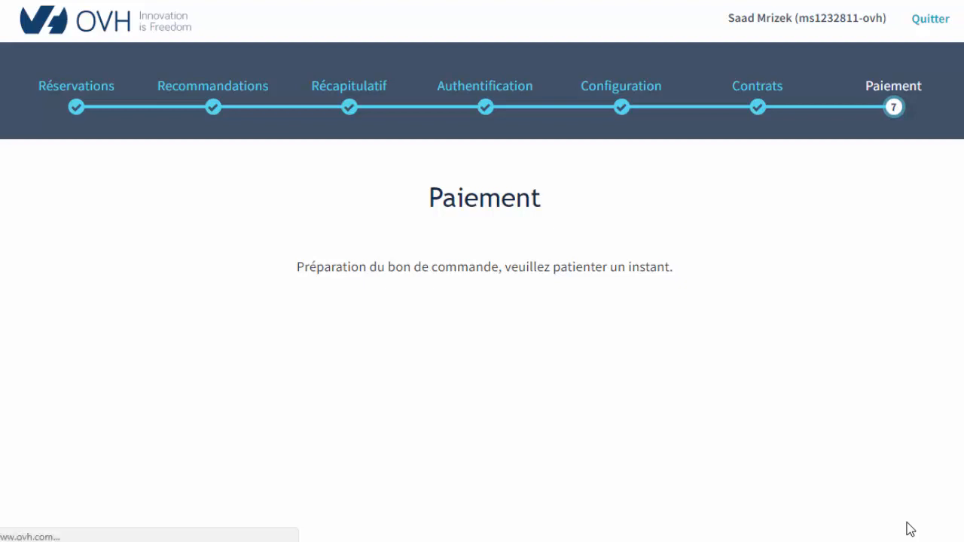
# Review the histoire3s.com purchase order's items and totals, and choose to pay it with the default PayPal account.
pyautogui.scroll(-1, 909, 529)
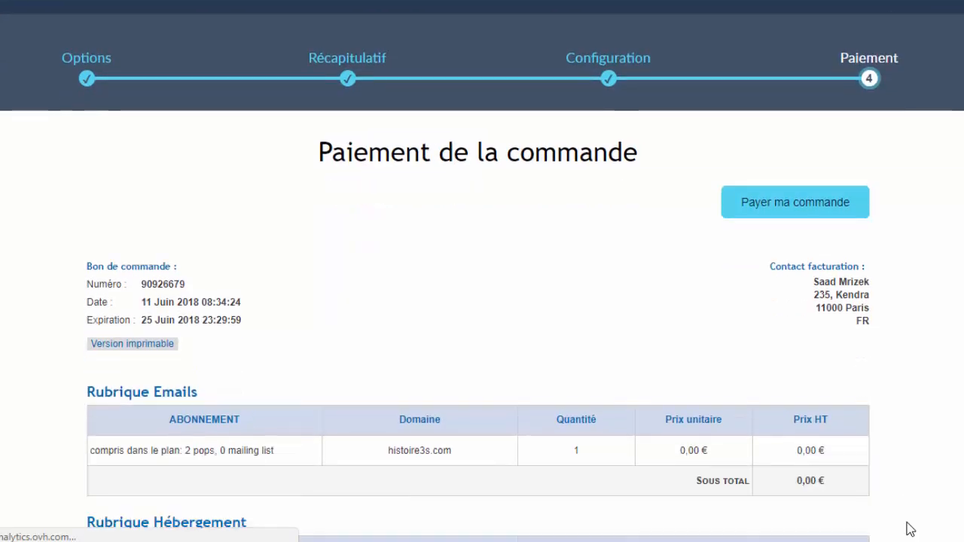
pyautogui.scroll(-3, 910, 529)
pyautogui.scroll(-1, 910, 529)
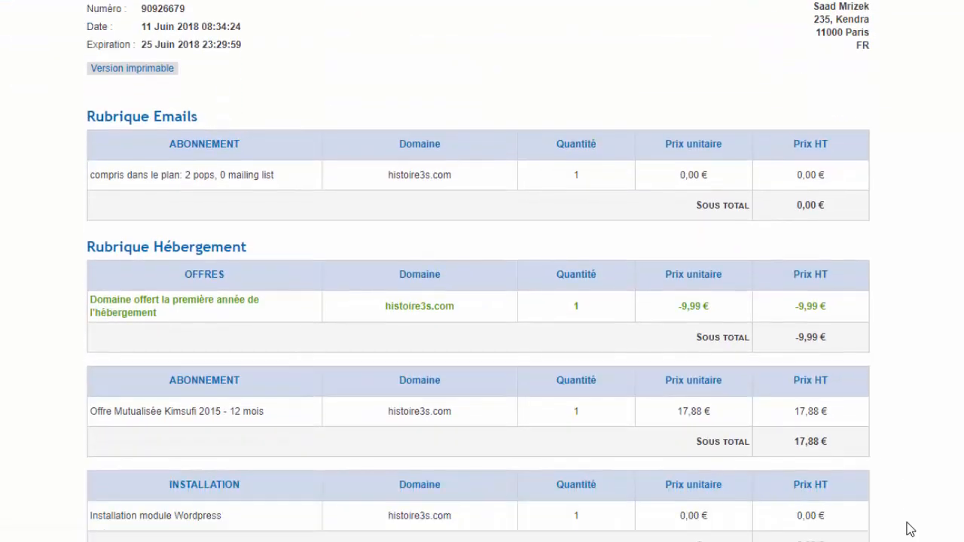
pyautogui.scroll(-6, 910, 529)
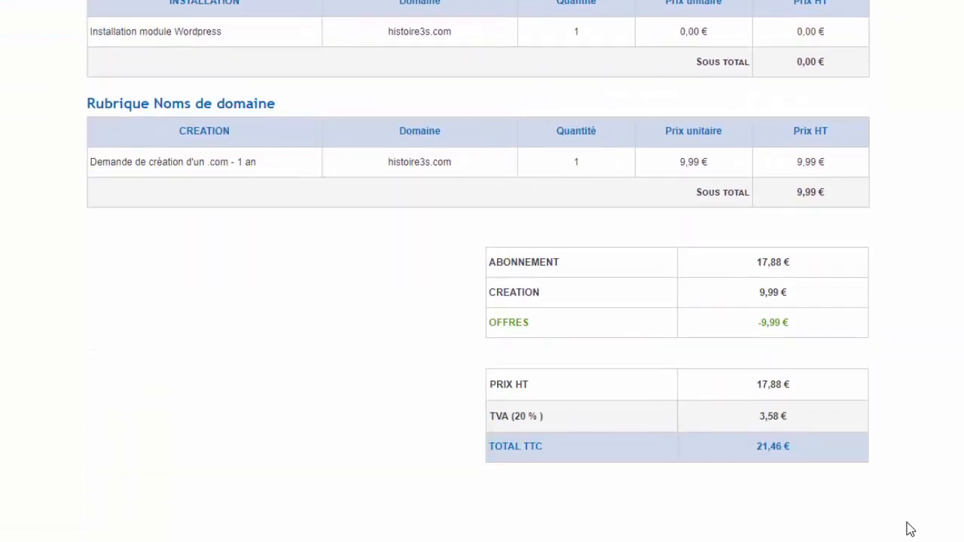
pyautogui.scroll(1, 938, 411)
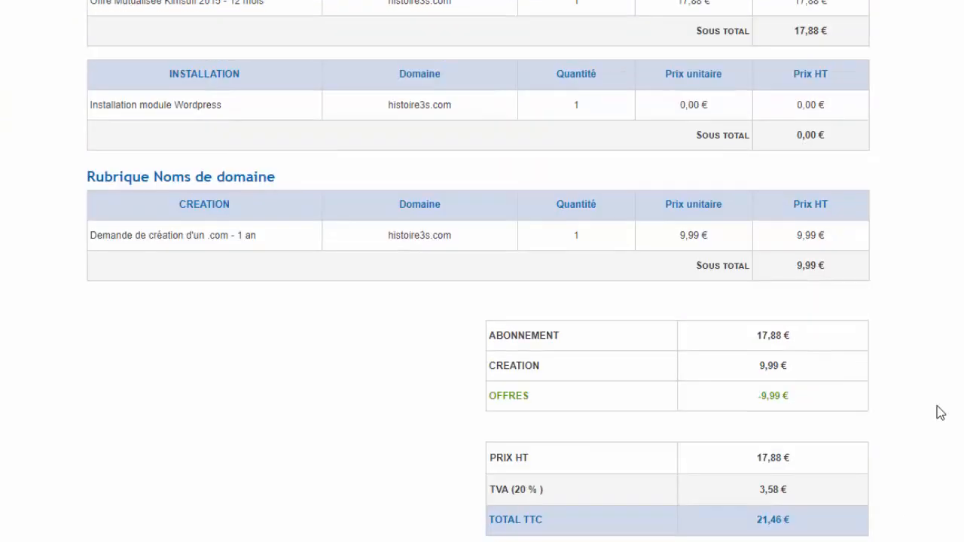
pyautogui.scroll(10, 938, 411)
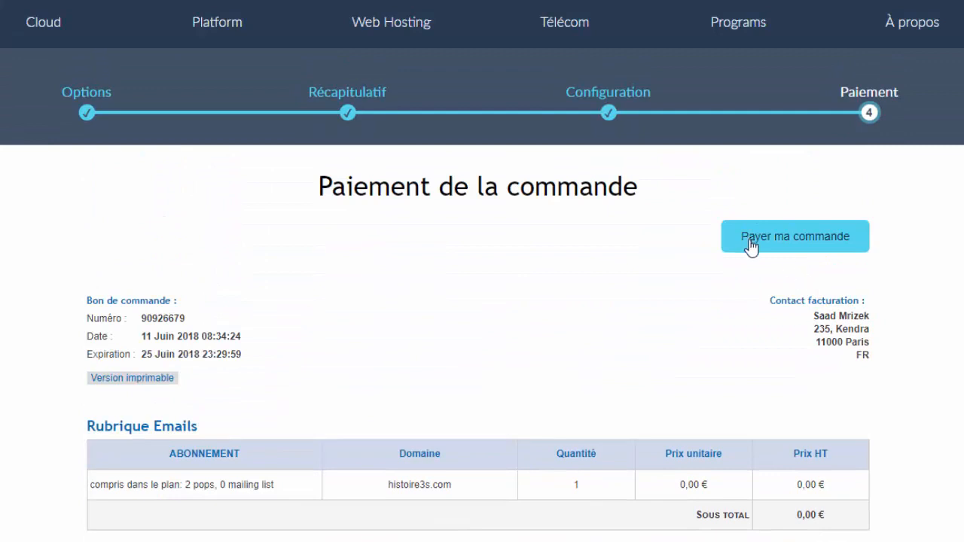
pyautogui.click(809, 239)
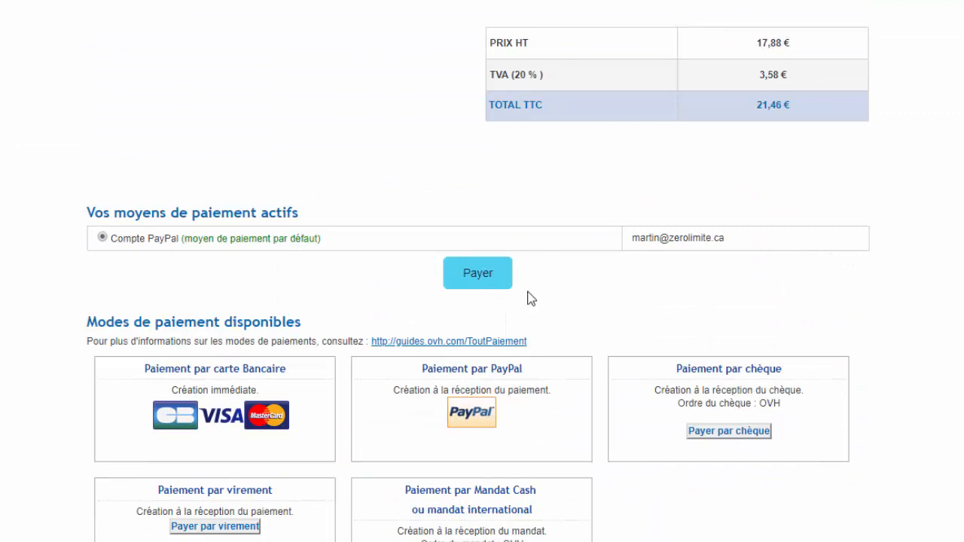
pyautogui.click(476, 283)
pyautogui.click(475, 283)
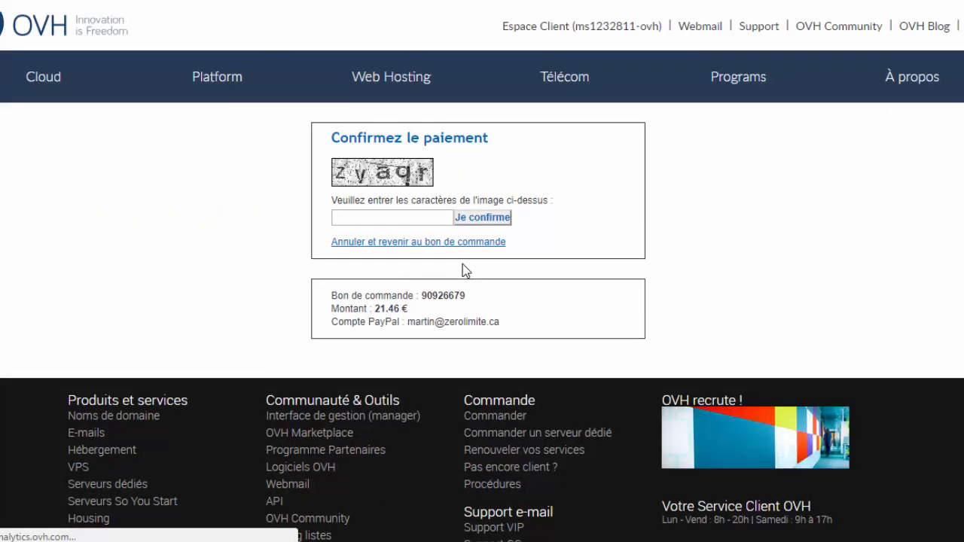
# Enter the characters shown in the verification image and confirm the PayPal payment of the order.
pyautogui.click(371, 217)
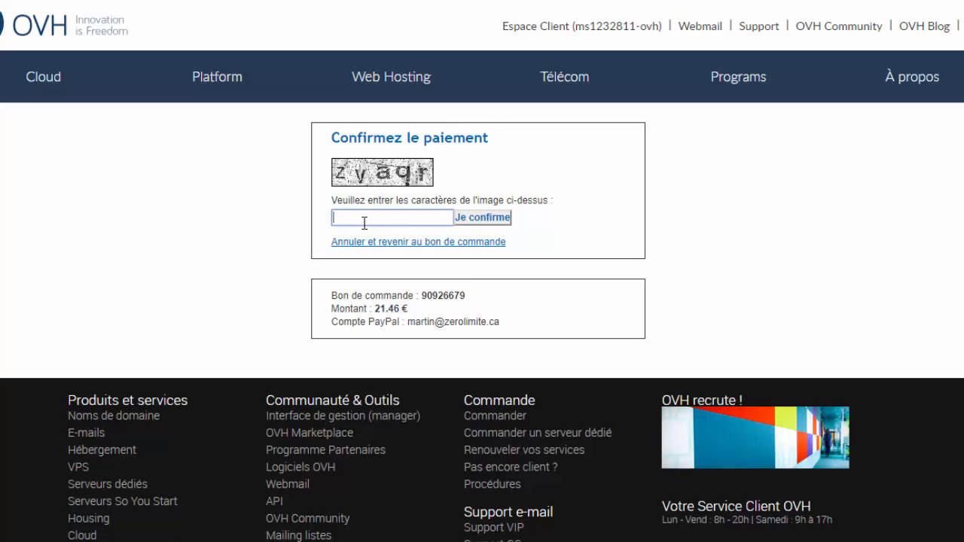
pyautogui.write('zvaqr')
pyautogui.click(467, 225)
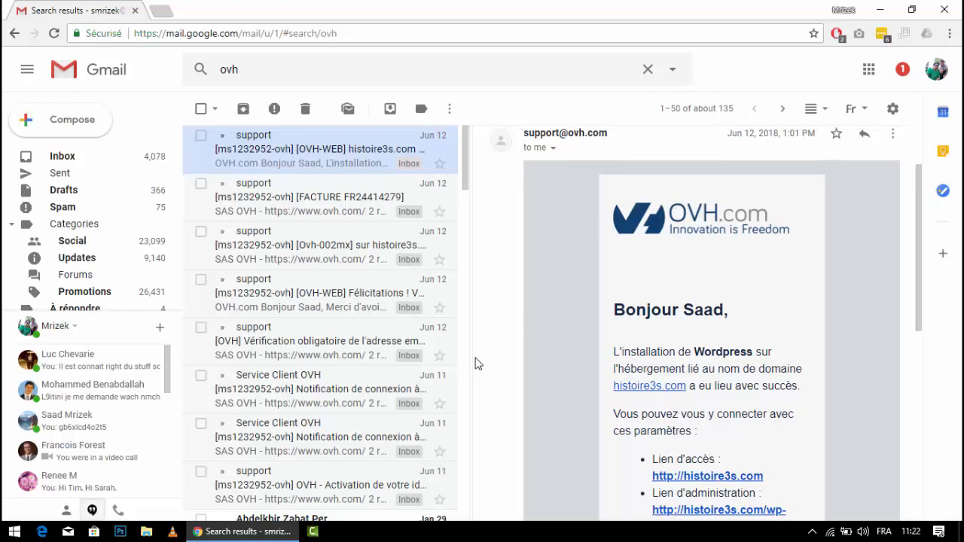
# Read OVH's email in Gmail about the WordPress installation on histoire3s.com, including the connection settings.
pyautogui.scroll(1, 475, 364)
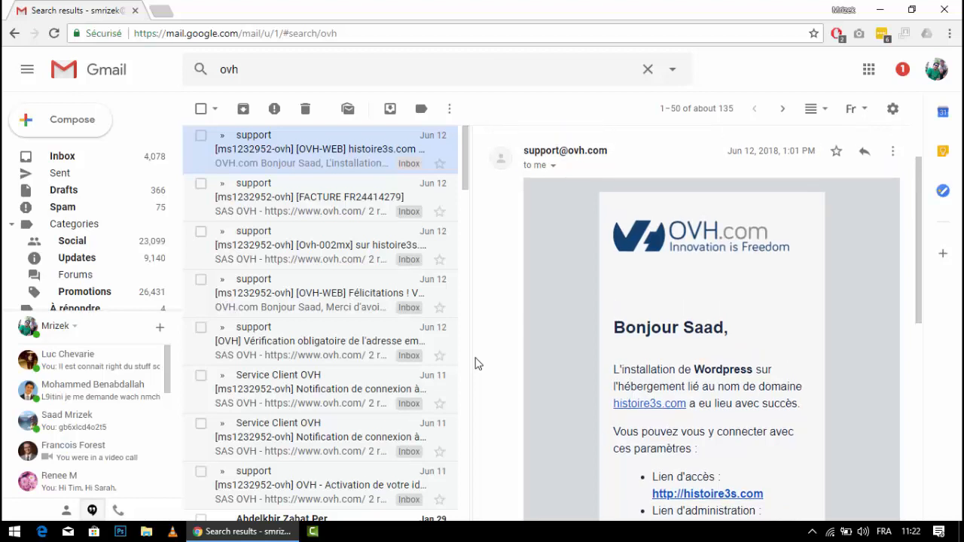
pyautogui.scroll(-5, 475, 364)
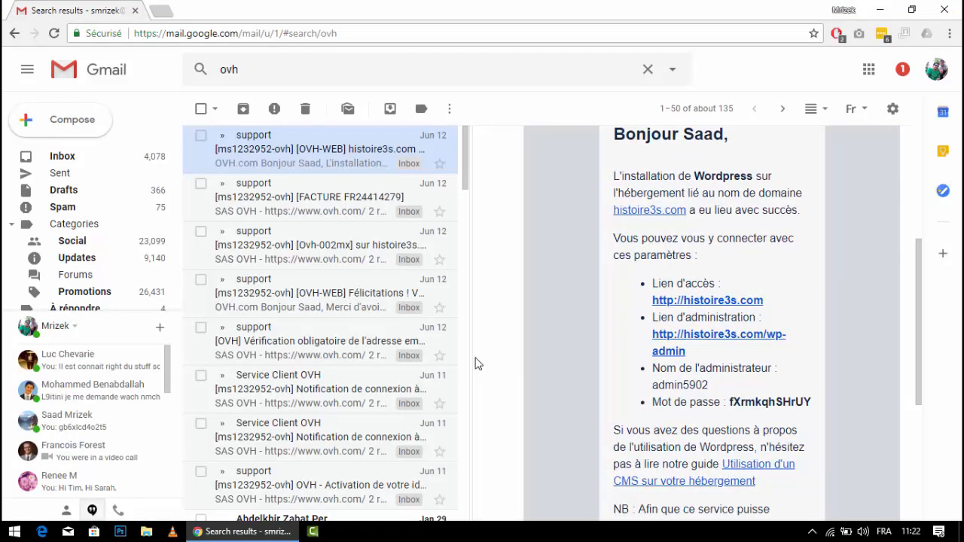
pyautogui.scroll(5, 475, 364)
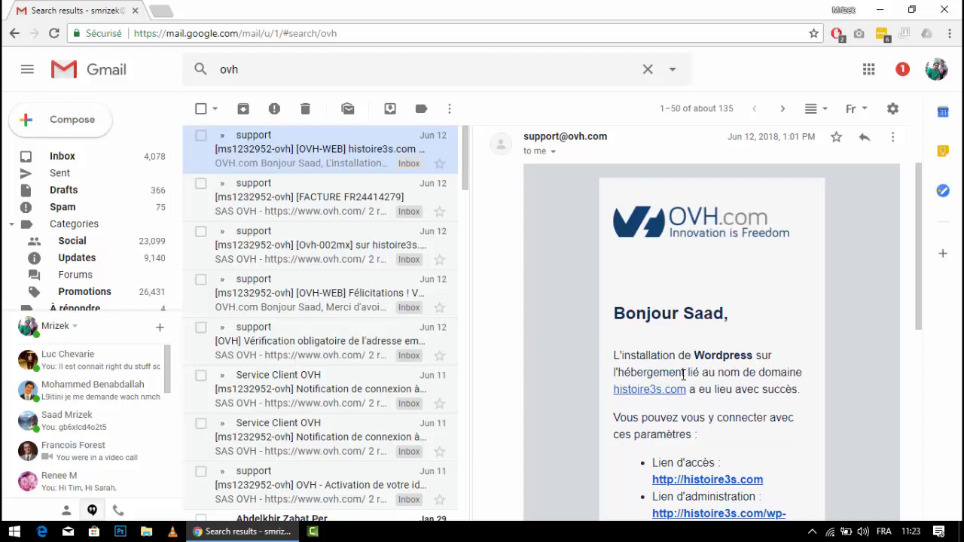
pyautogui.scroll(-2, 684, 374)
pyautogui.scroll(-1, 683, 374)
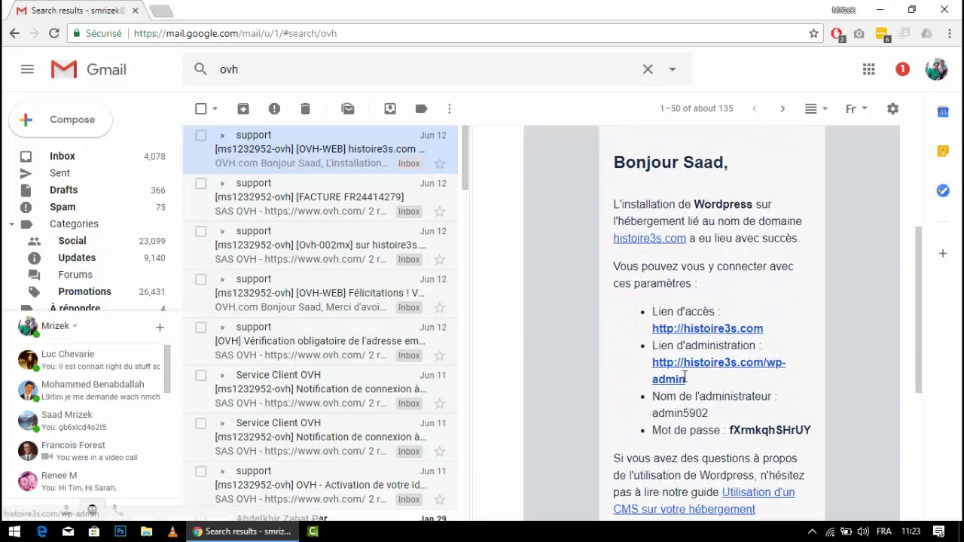
pyautogui.scroll(4, 896, 200)
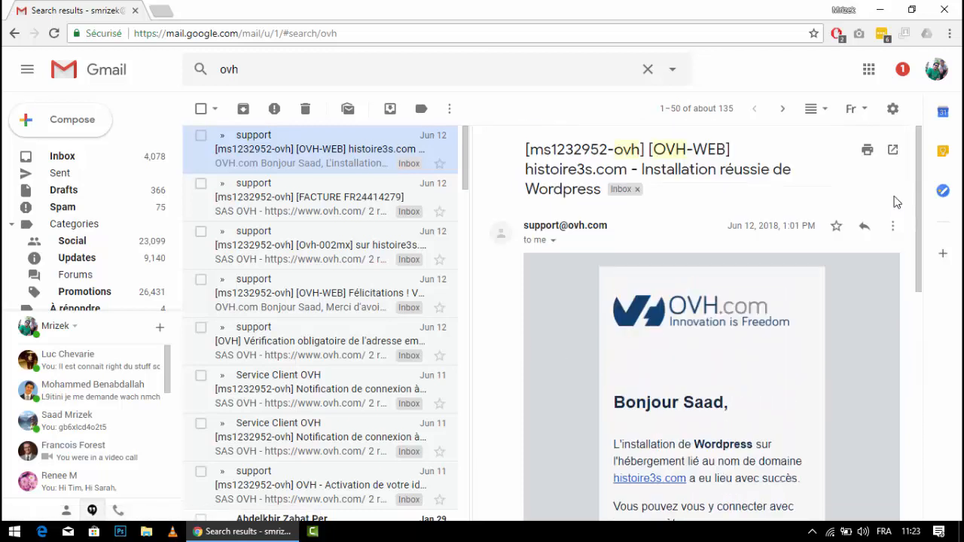
# Open the WordPress installation email in a separate window and examine the administration link, administrator name and password.
pyautogui.click(893, 150)
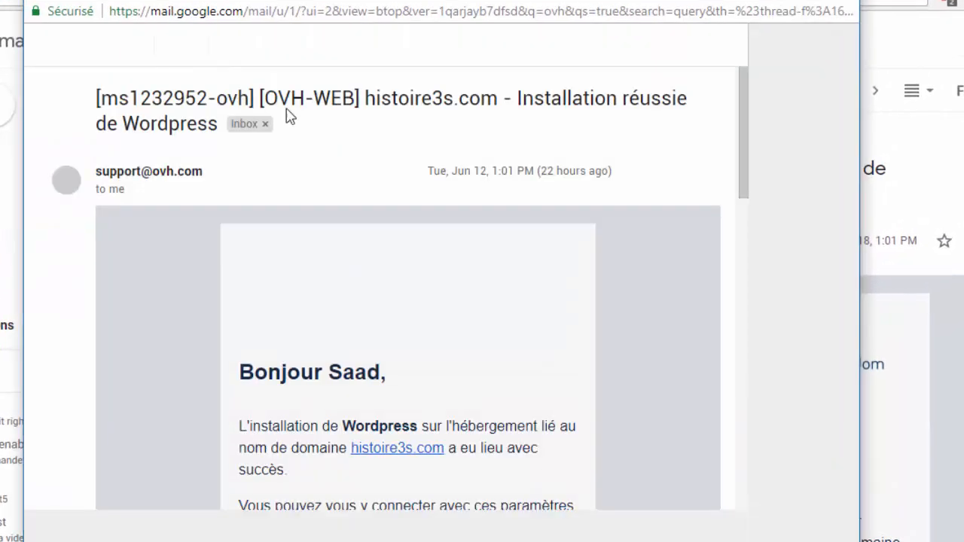
pyautogui.scroll(-2, 659, 337)
pyautogui.scroll(-3, 654, 340)
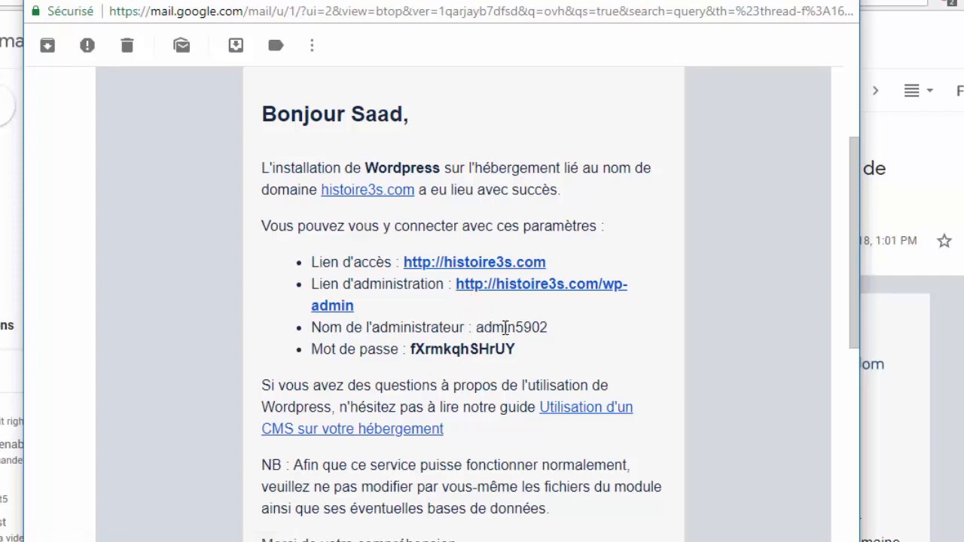
pyautogui.doubleClick(506, 327)
pyautogui.moveTo(518, 349); pyautogui.dragTo(412, 353)
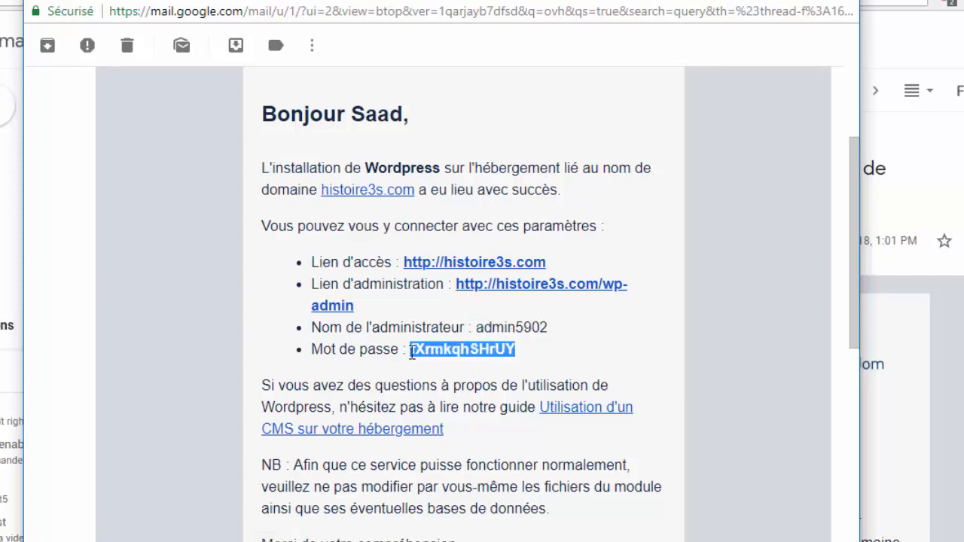
pyautogui.click(449, 382)
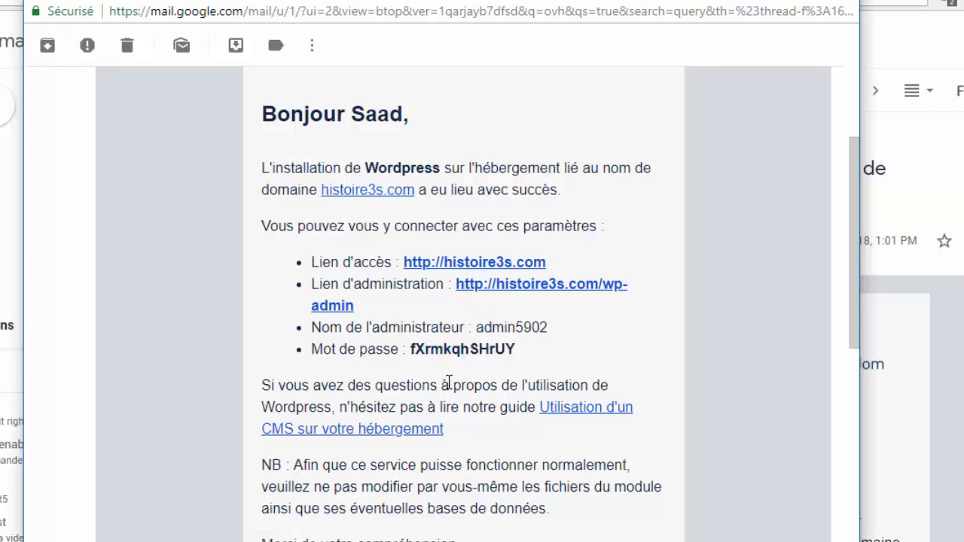